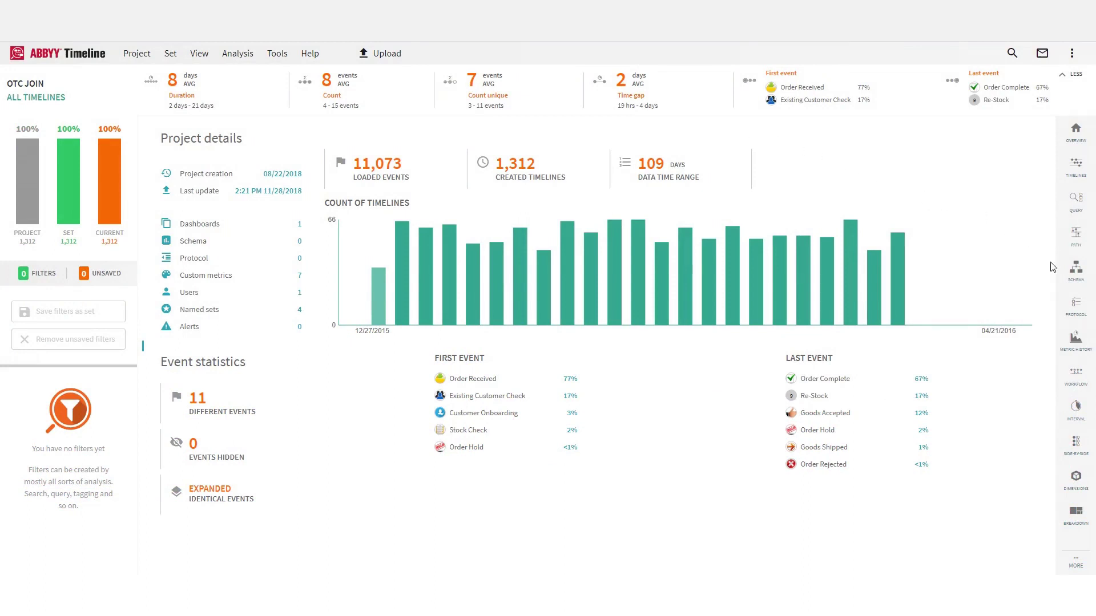
- Create a dashboard named 'New Dash' with a 2 x 2 layout
mouse_move(1050, 336)
click(1036, 377)
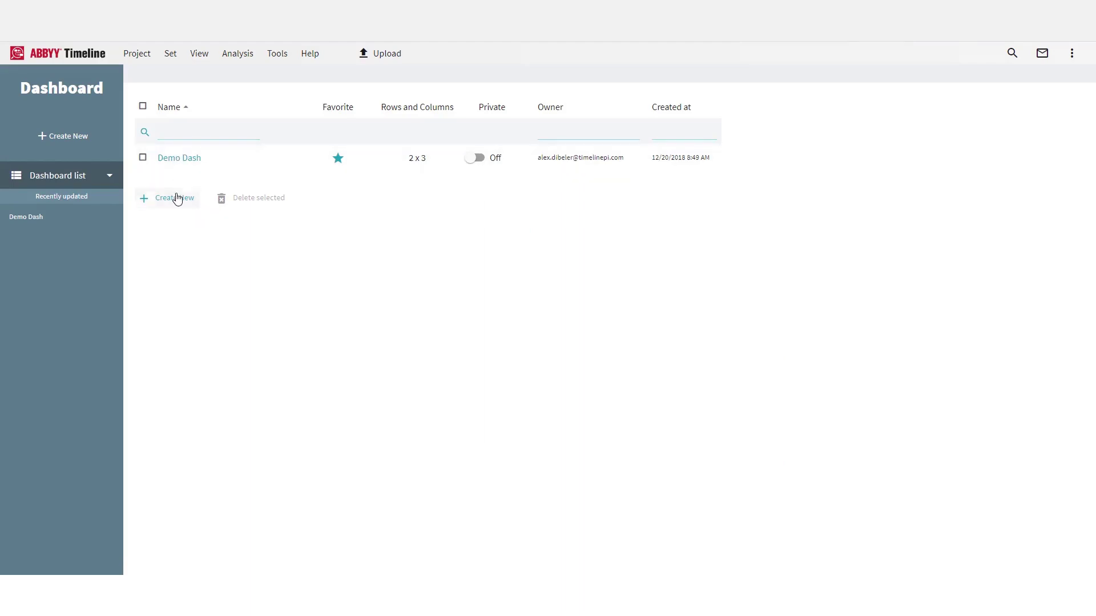
click(177, 199)
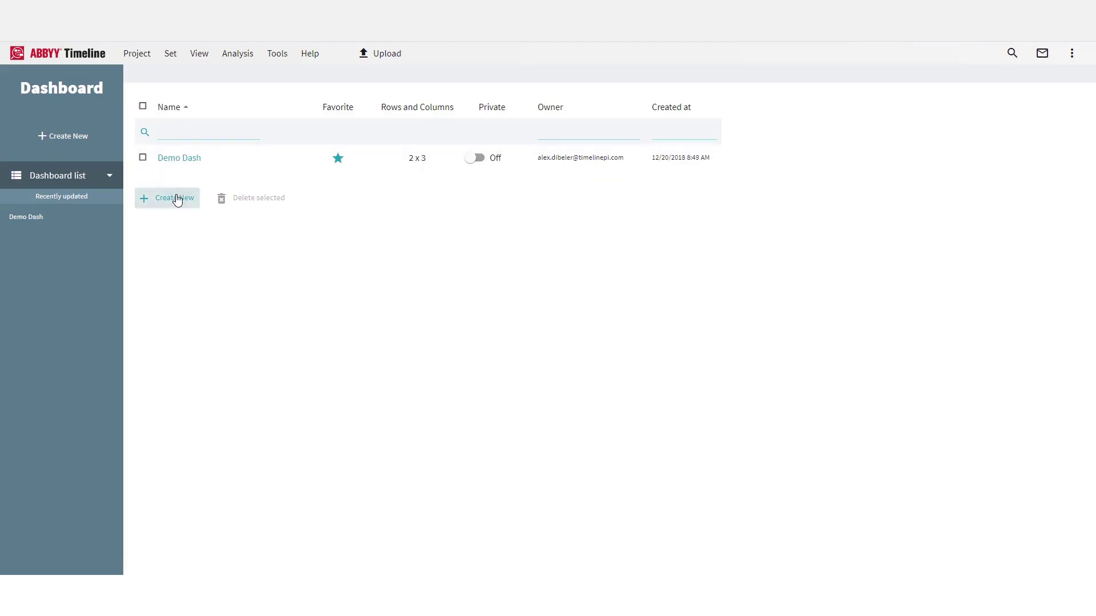
text(New )
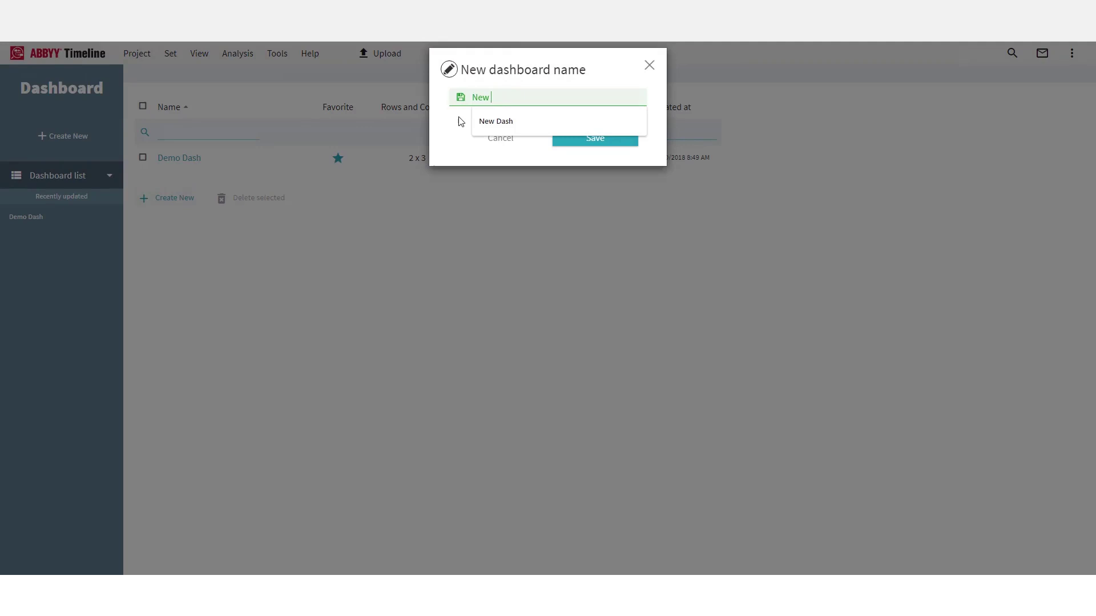
text(Dash)
key(Return)
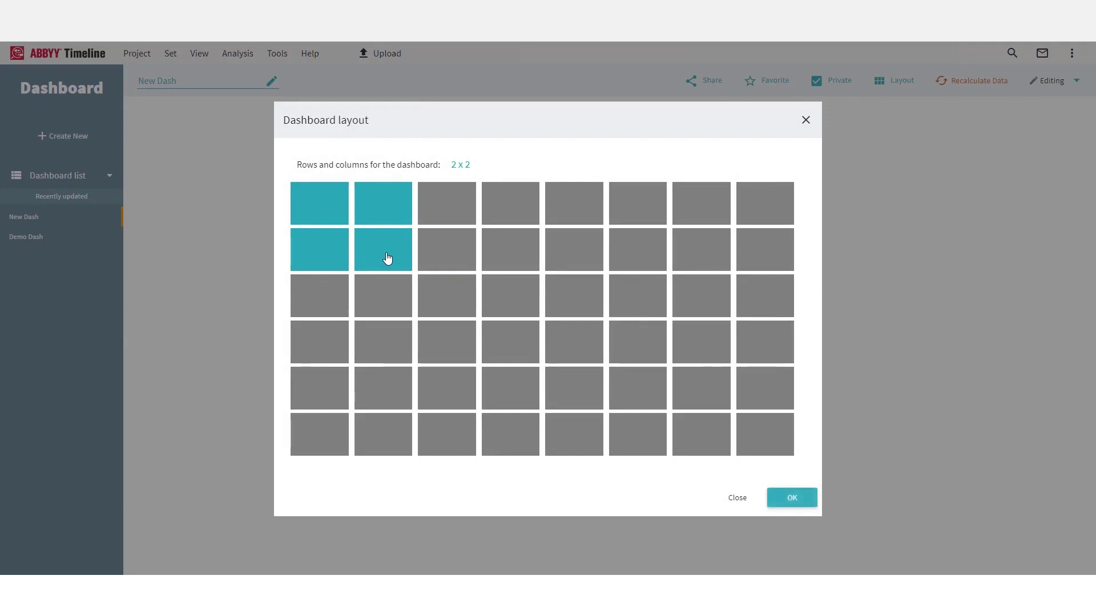
click(801, 500)
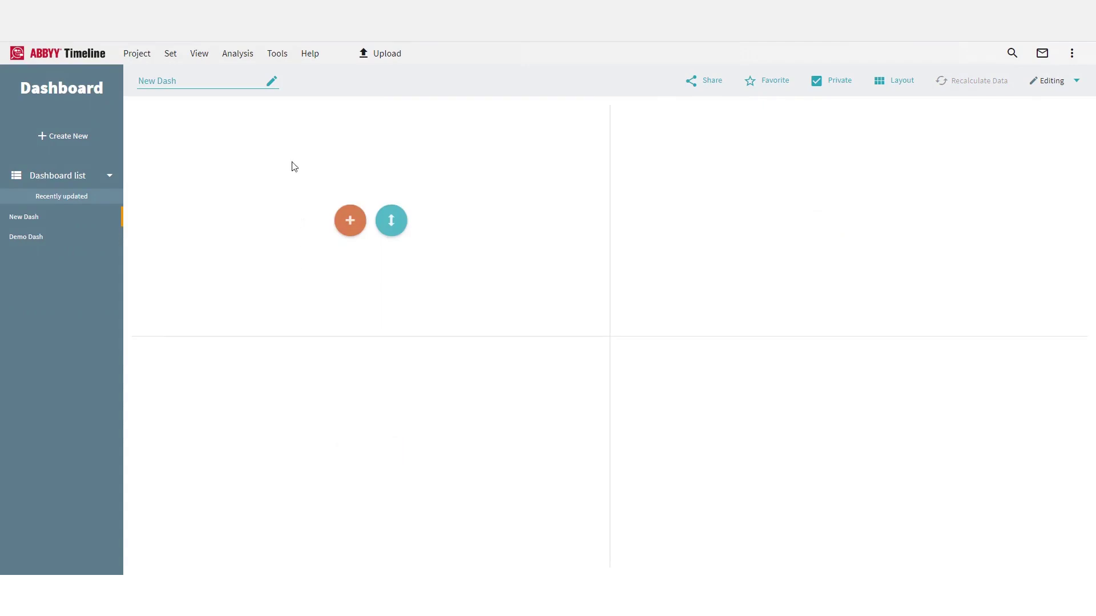
click(278, 53)
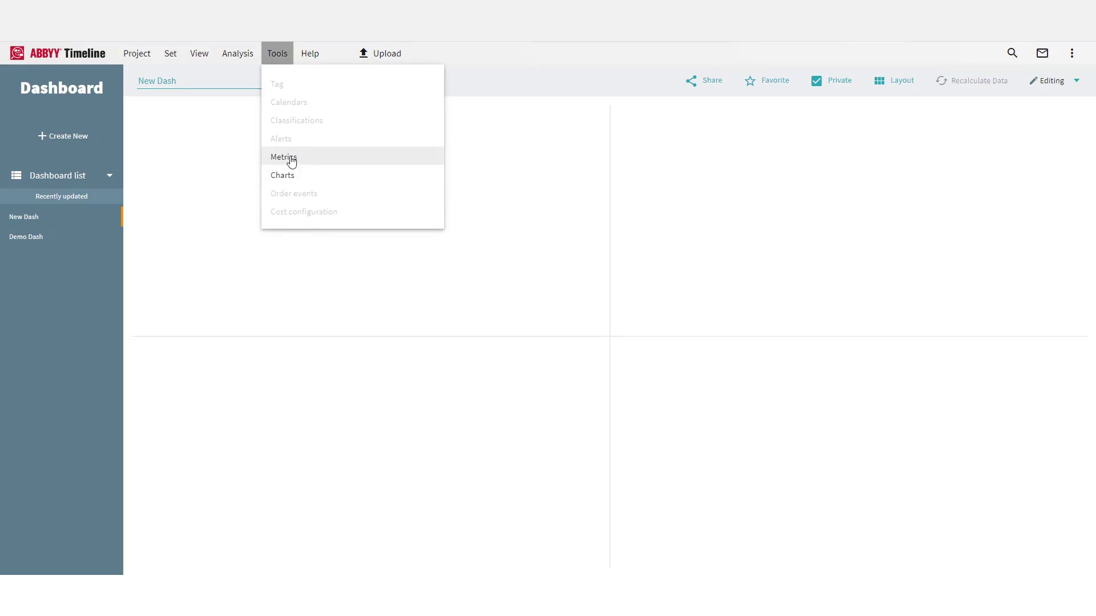
- Create the metric 'Avg Order Duration' measuring Duration with the average aggregator
click(291, 162)
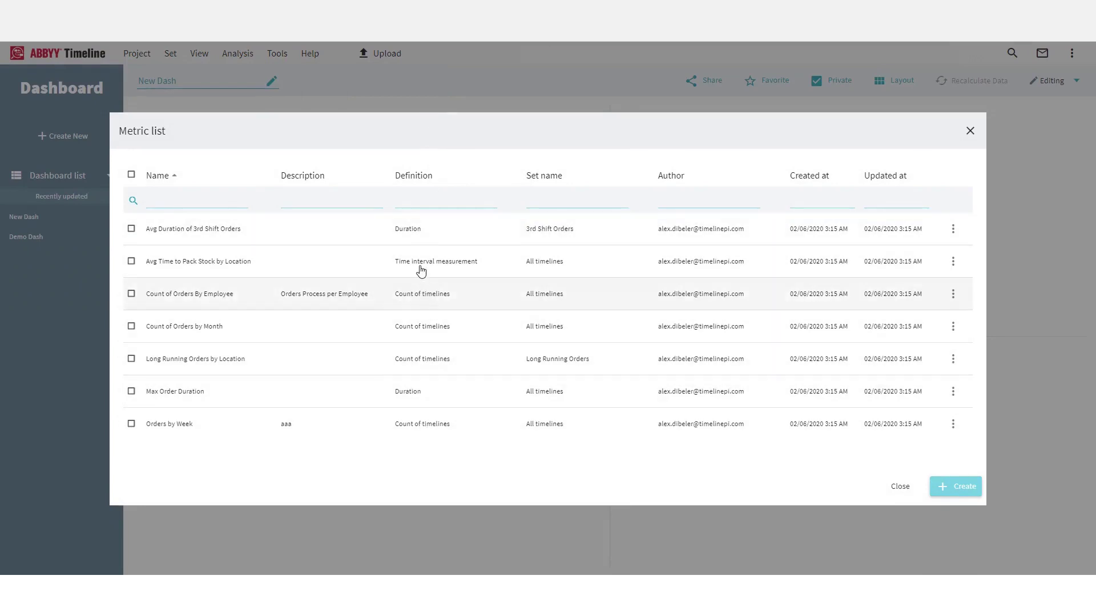
click(970, 489)
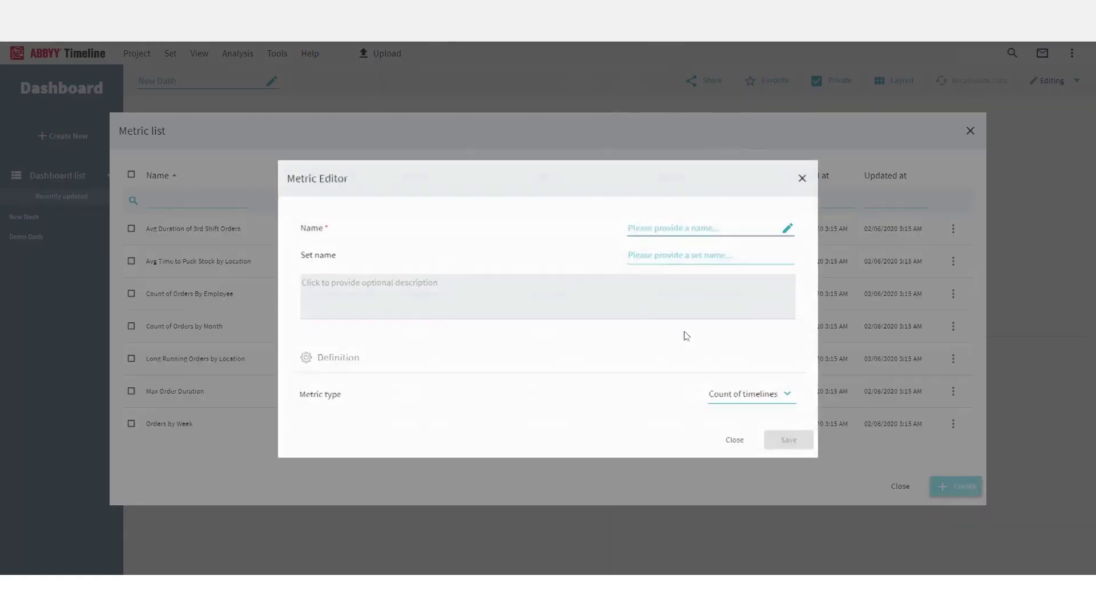
click(661, 227)
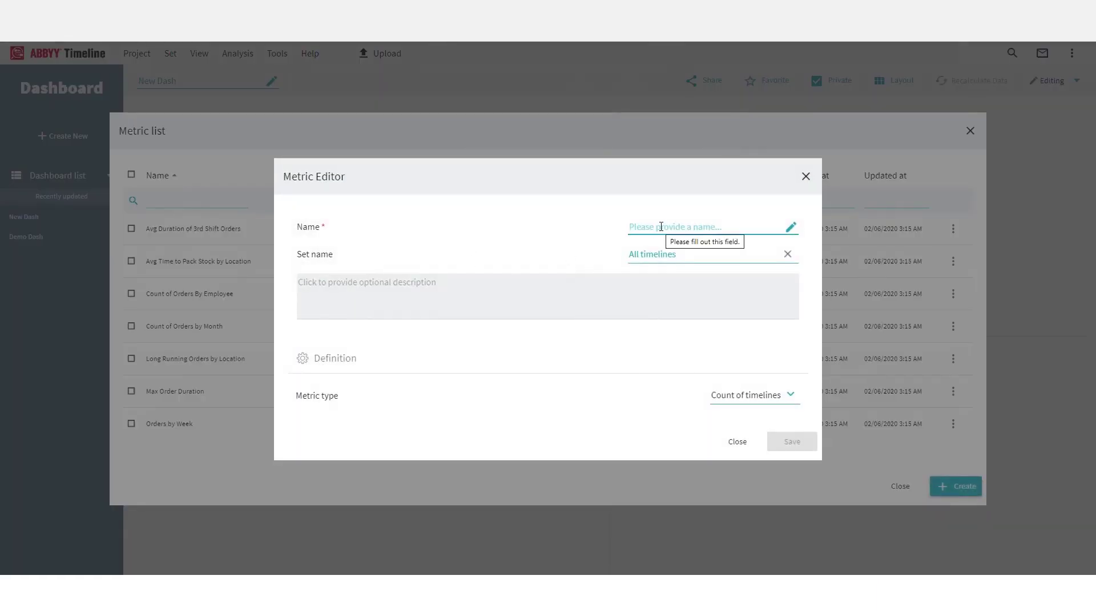
text(Avg Order Duration)
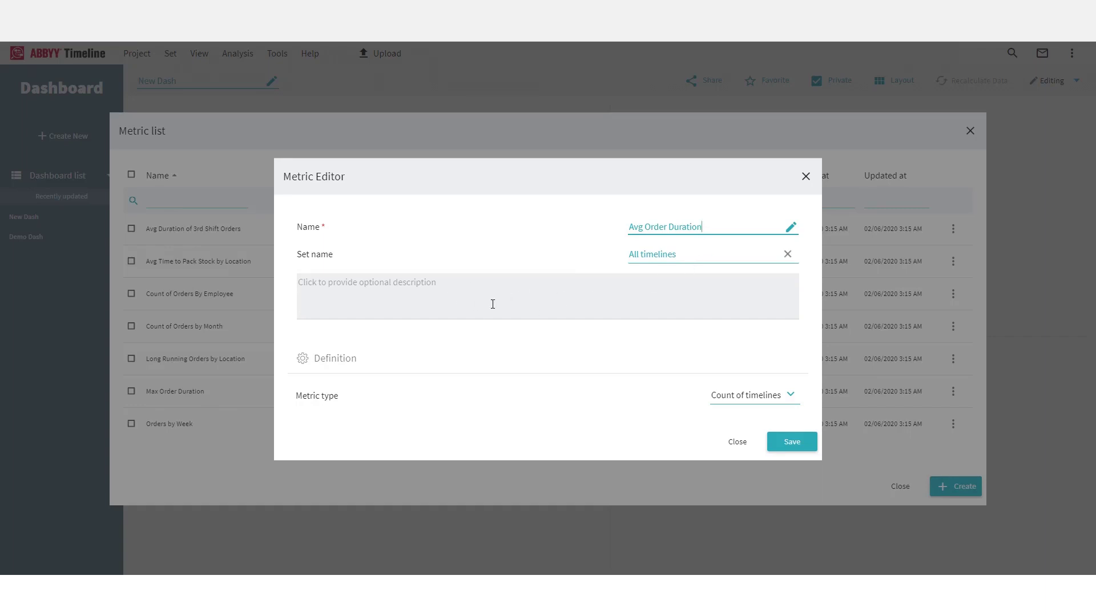
click(776, 399)
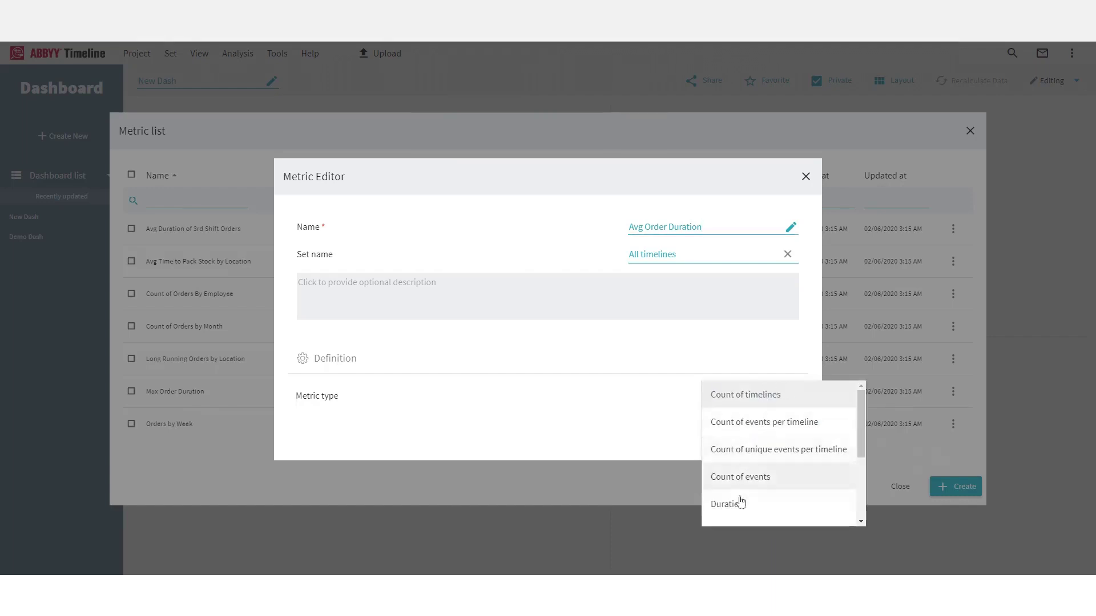
click(738, 505)
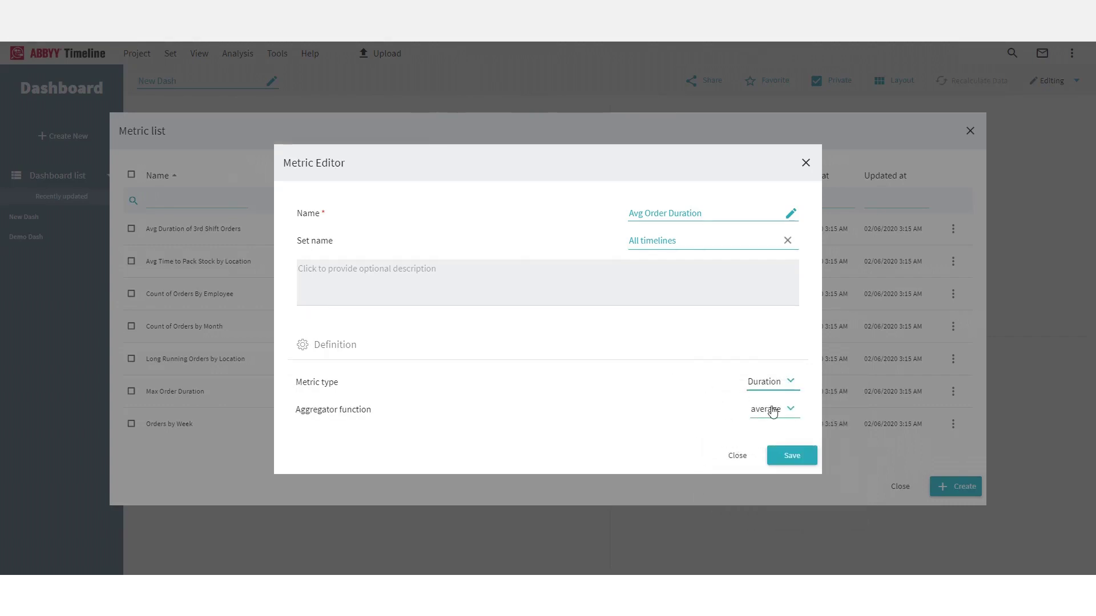
click(776, 411)
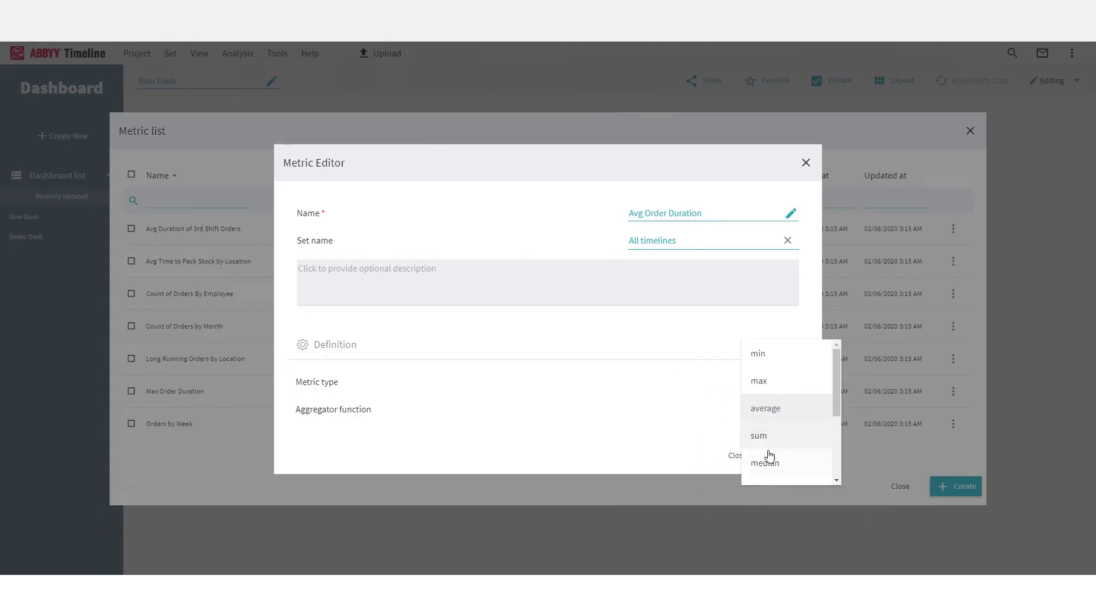
scroll(769, 453, down, 3)
scroll(775, 451, up, 3)
click(774, 412)
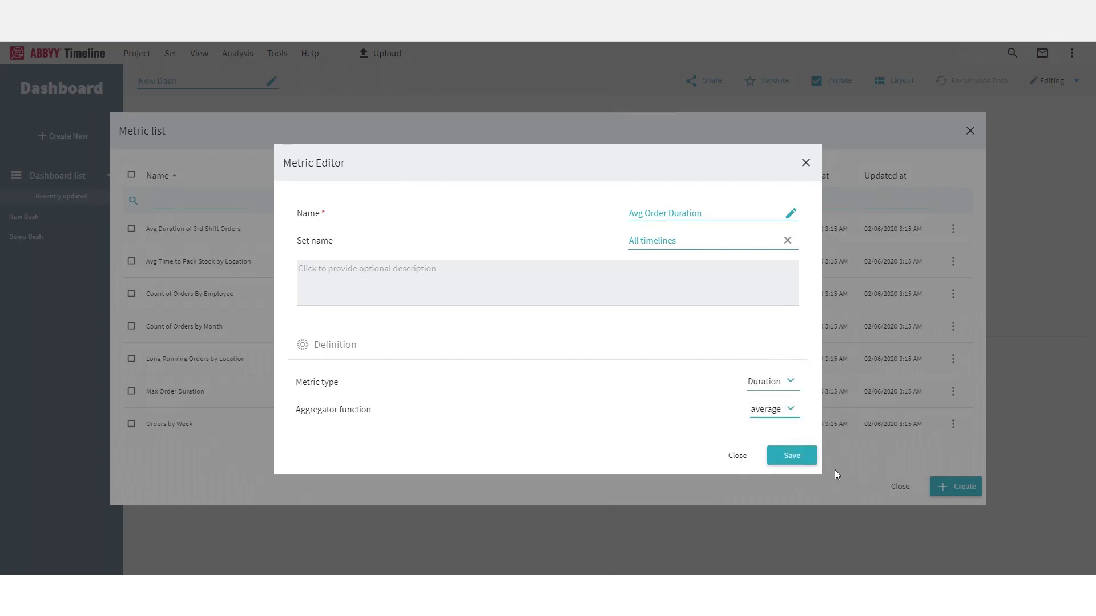
click(792, 455)
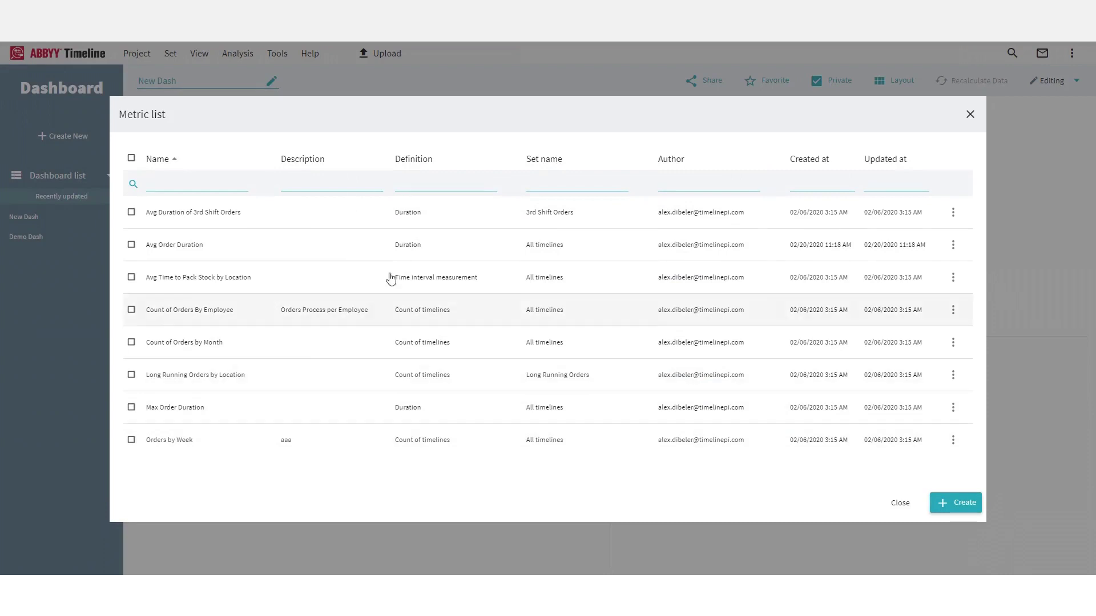
- Save an 'Order Count' metric counting timelines and close the metric list
click(948, 502)
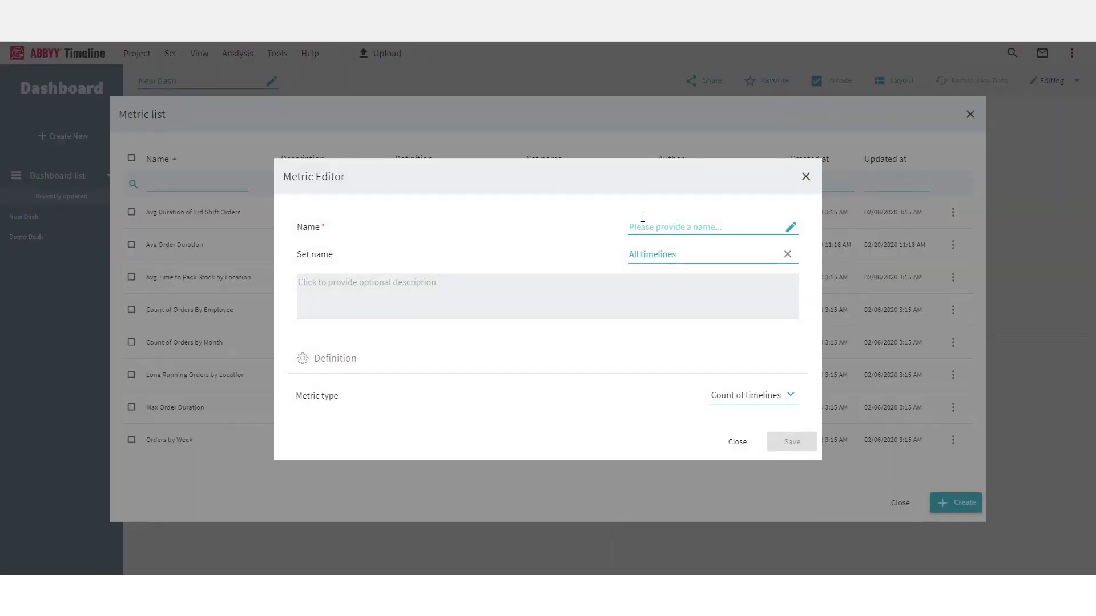
text(Order Count)
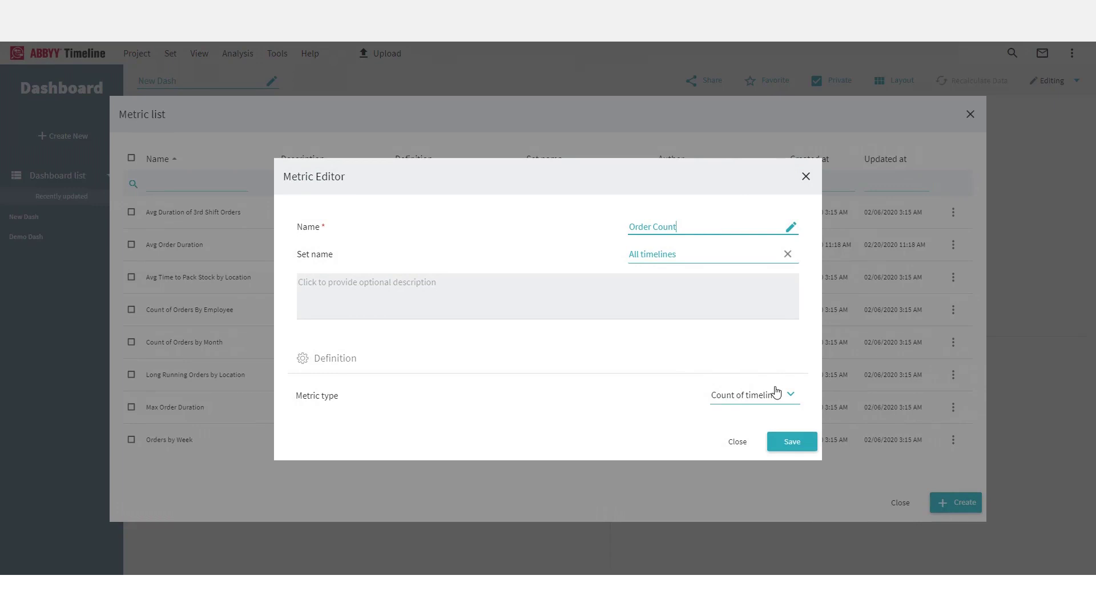
click(778, 392)
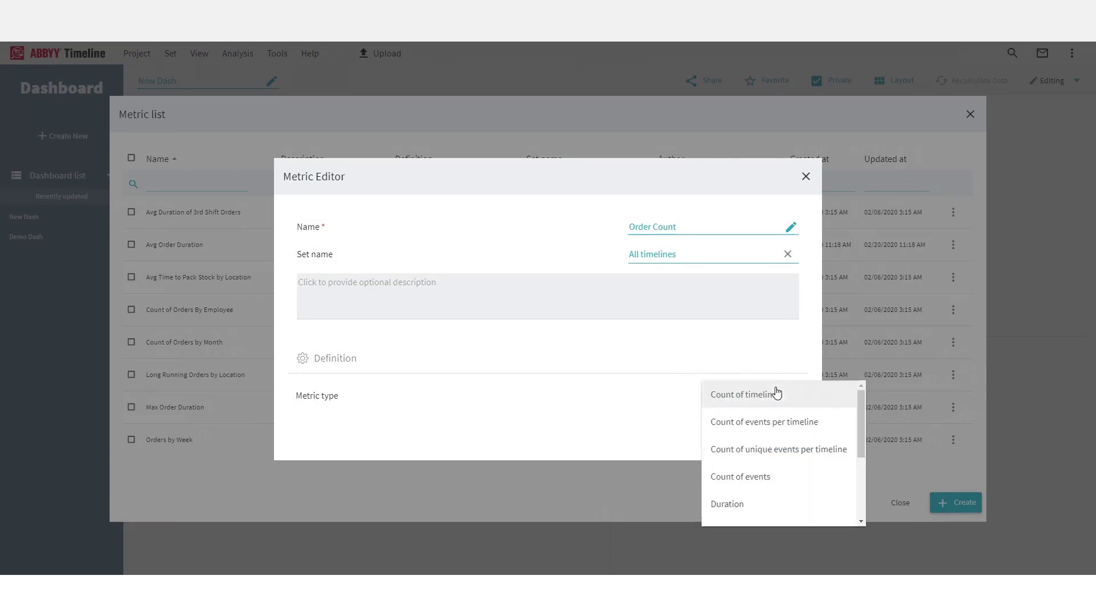
click(773, 392)
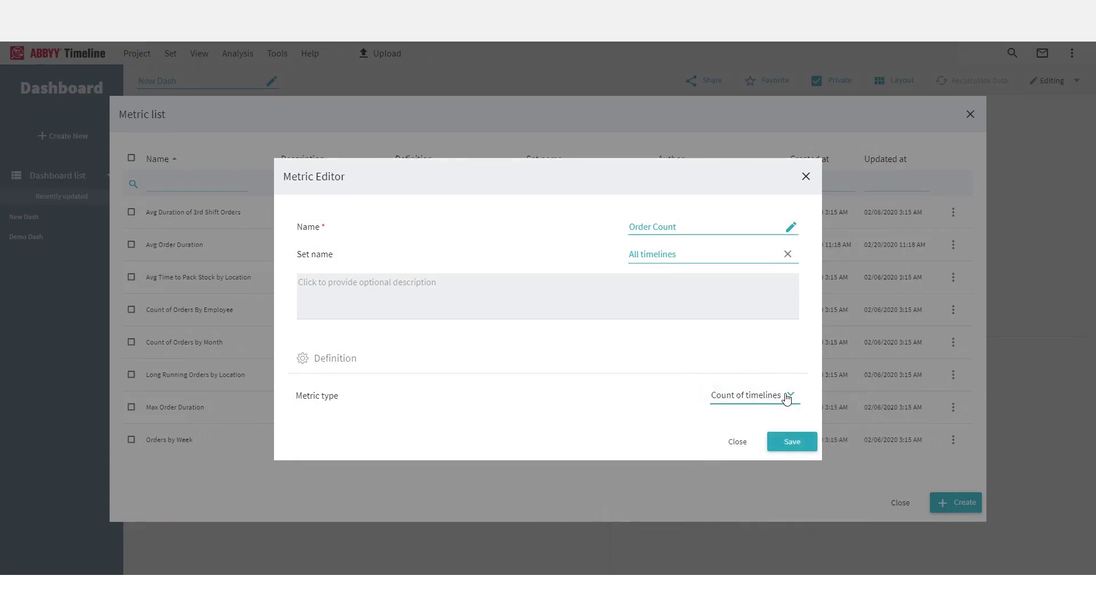
click(792, 448)
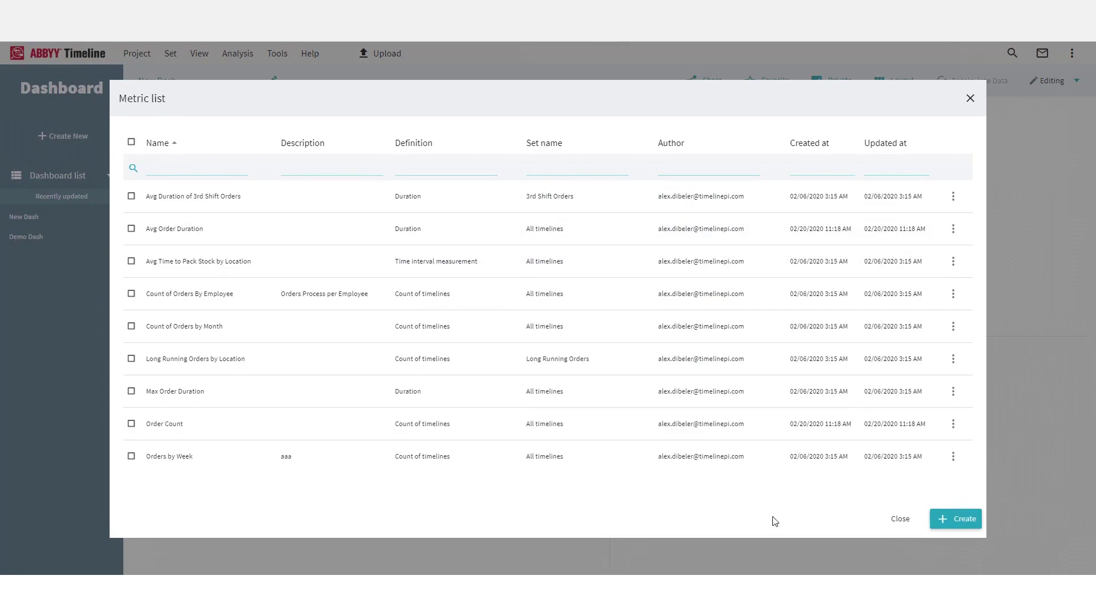
click(901, 520)
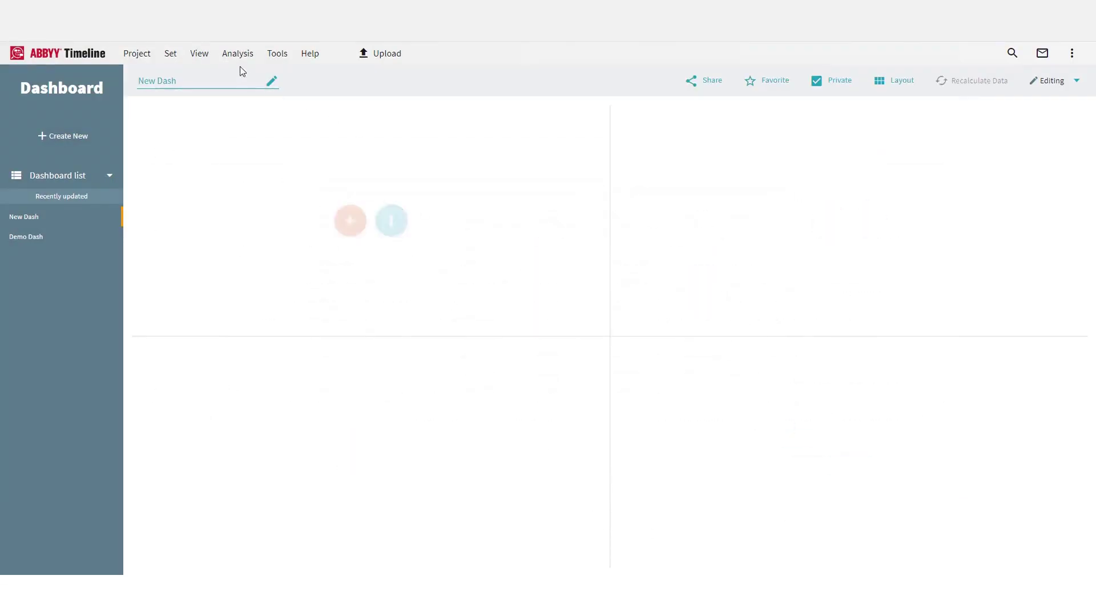
- Start a new chart from the Charts list and show its display type options
click(275, 58)
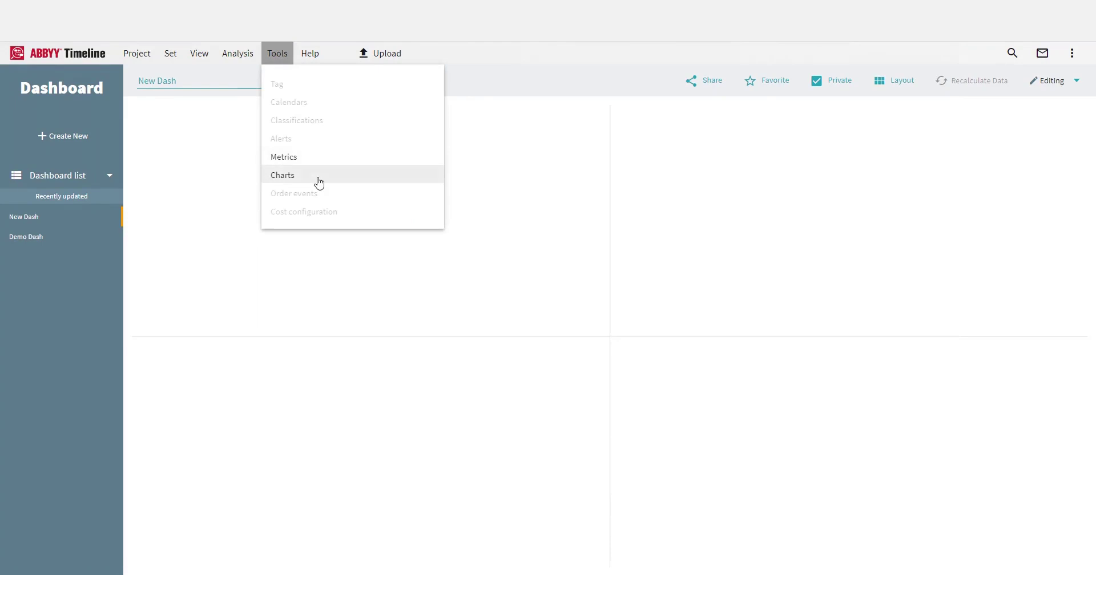
click(319, 181)
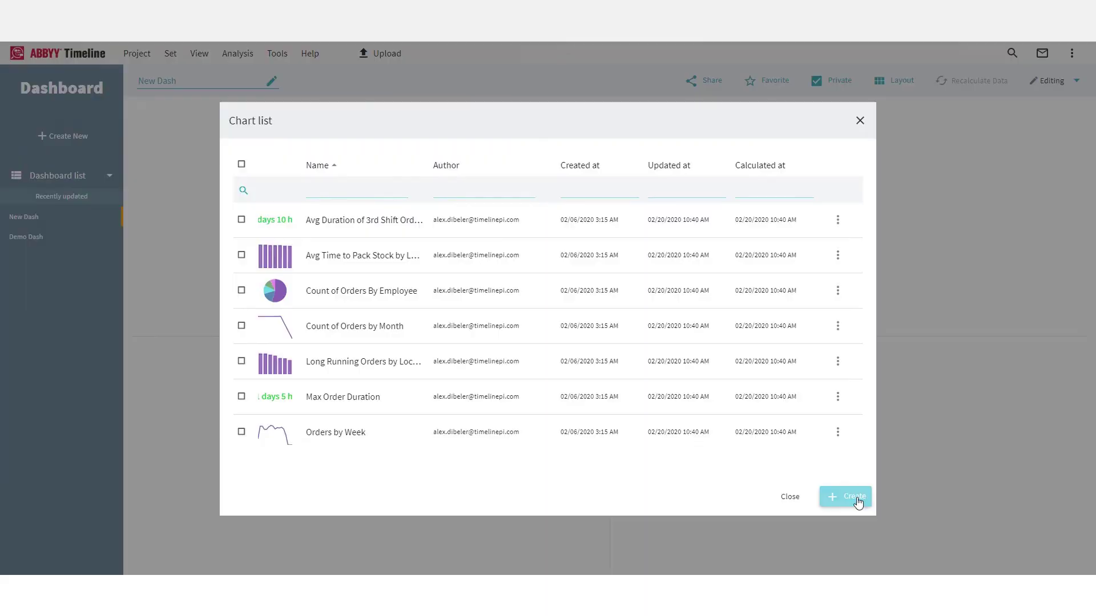
click(854, 498)
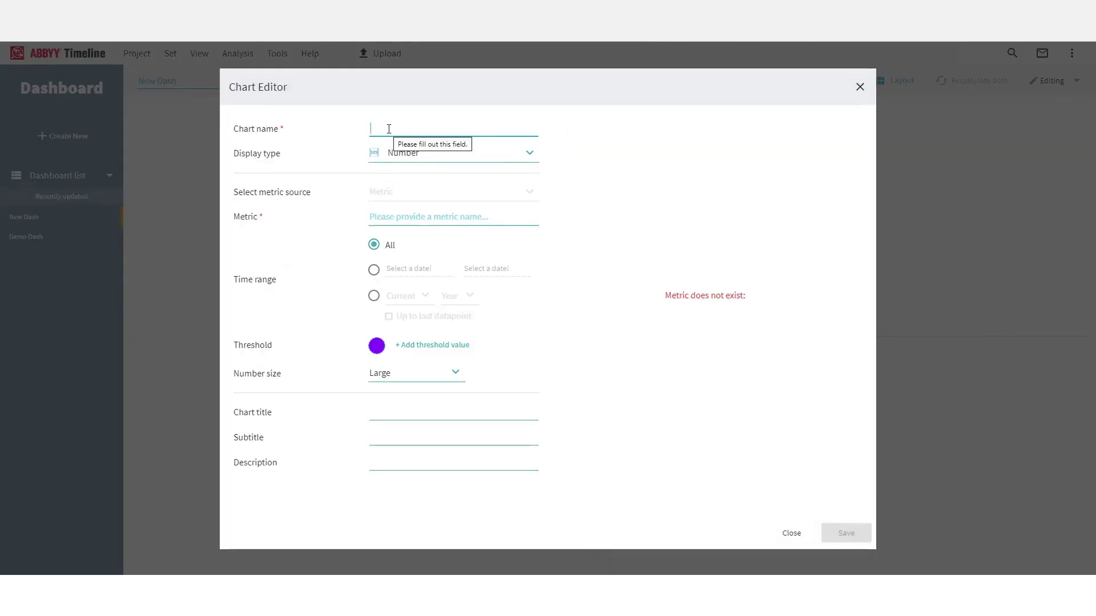
click(508, 162)
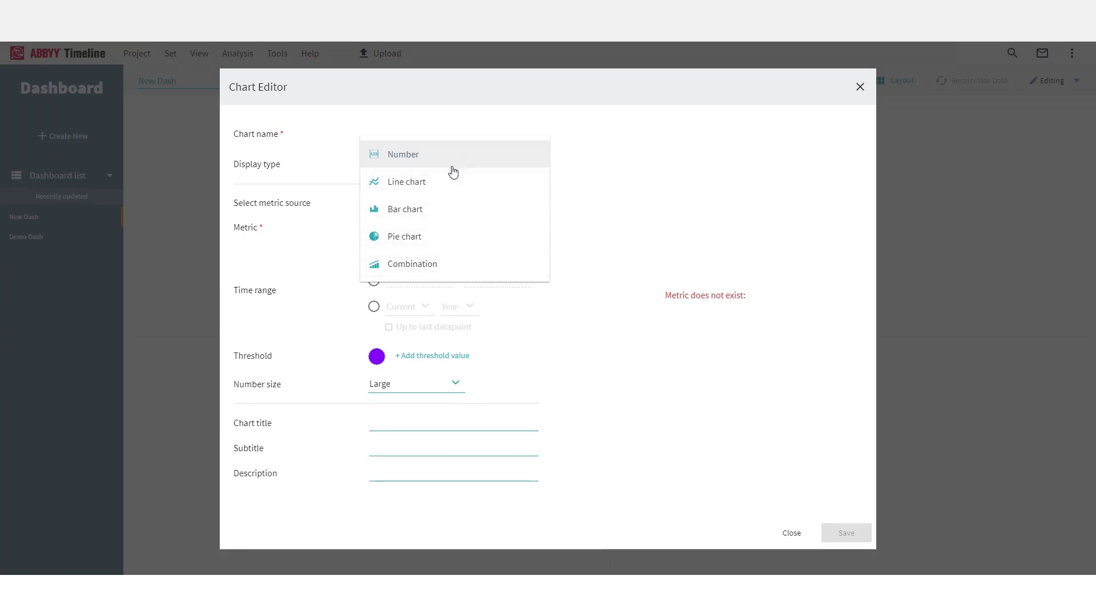
- Make the chart a Combination with a weekly Time x-axis labelled 'Week'
click(456, 271)
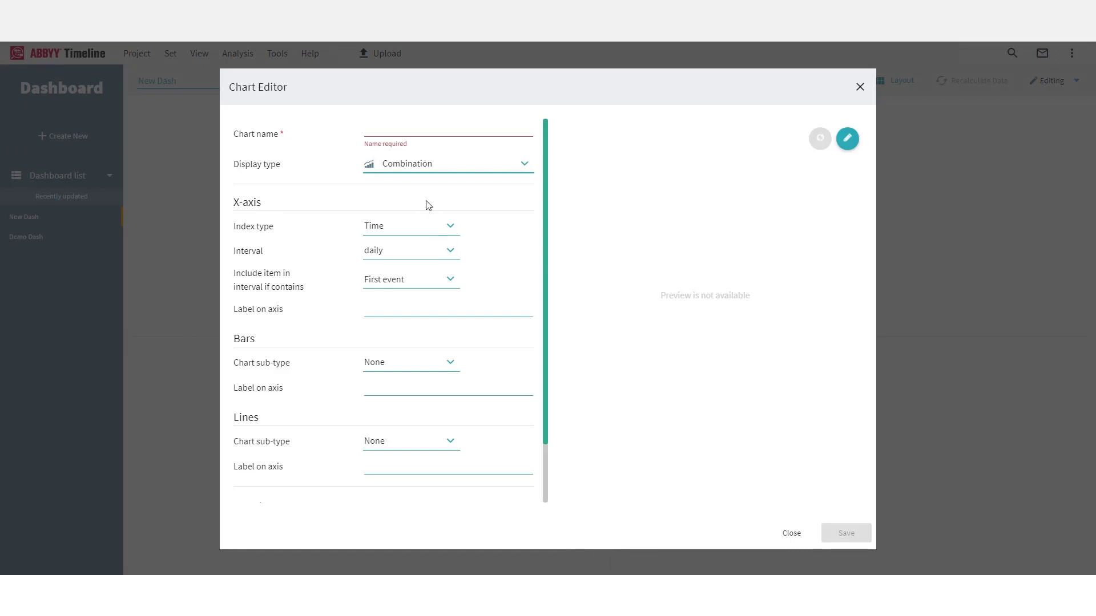
click(452, 230)
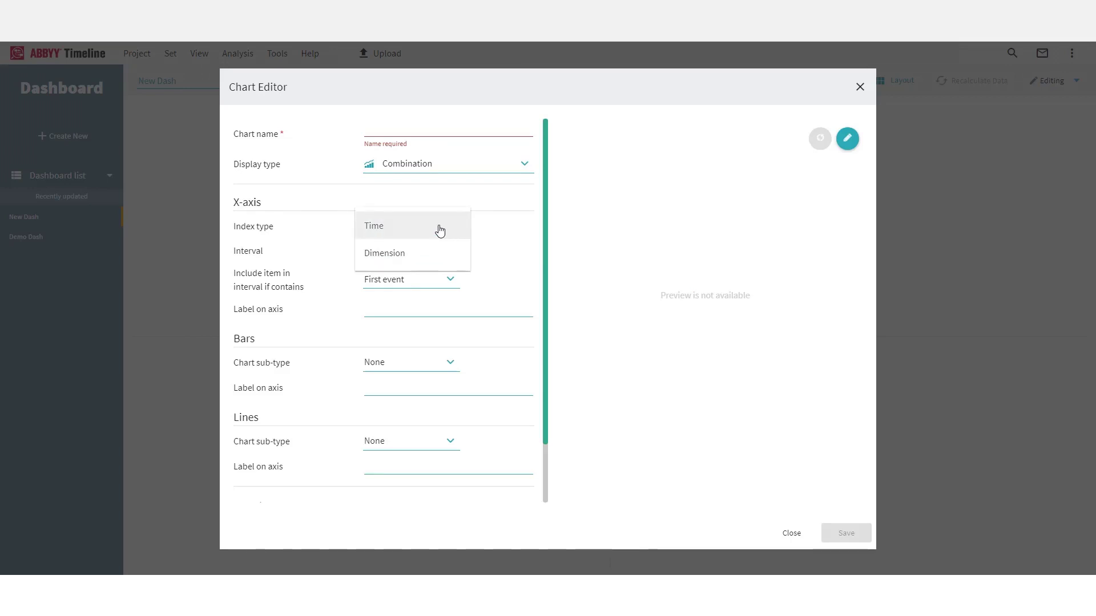
click(437, 228)
click(456, 253)
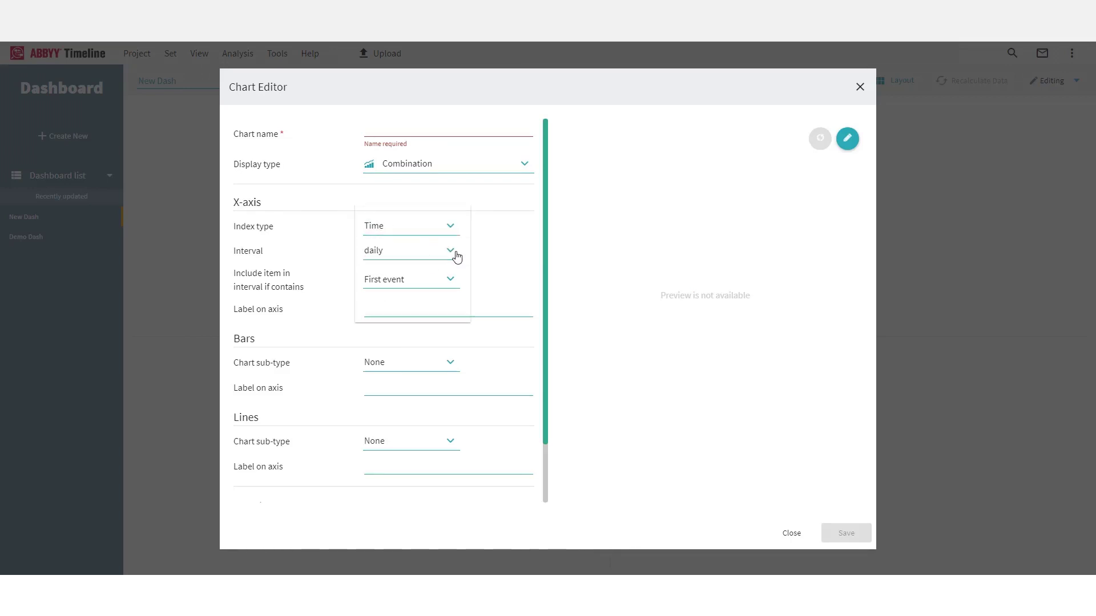
click(423, 291)
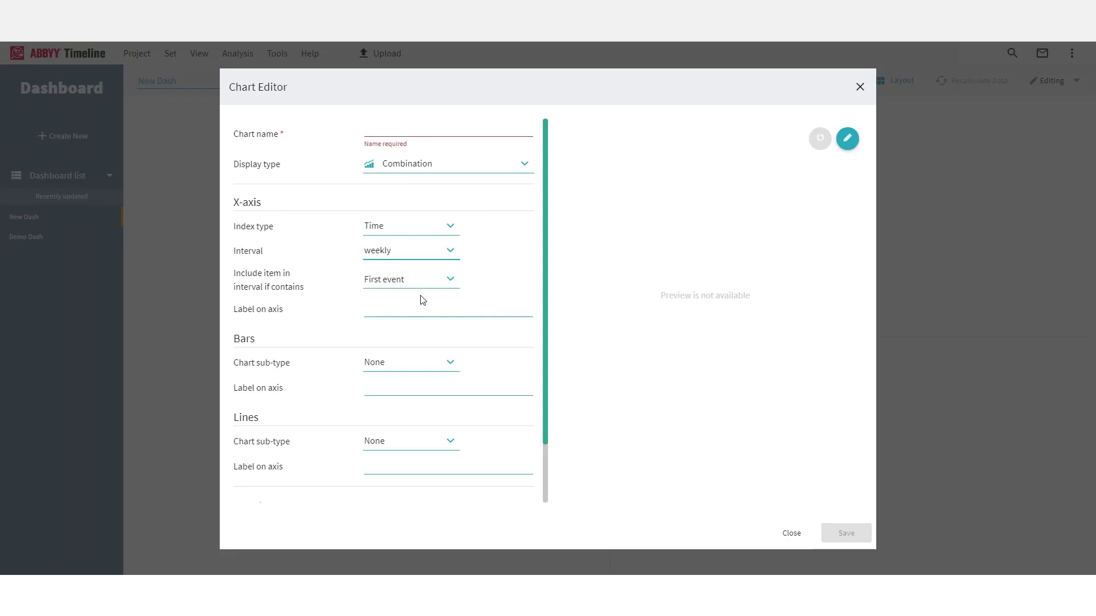
click(414, 305)
text(Week)
- Set the bars to Stacked, broken down by Dimension, with Order Count as metric
scroll(457, 371, down, 1)
click(450, 307)
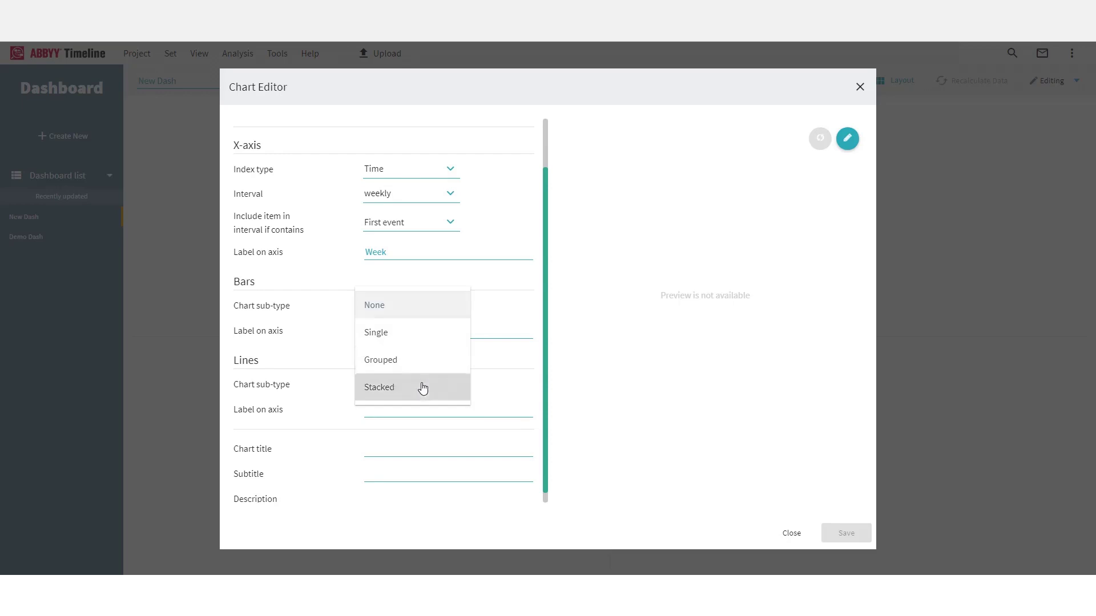
click(420, 387)
click(425, 337)
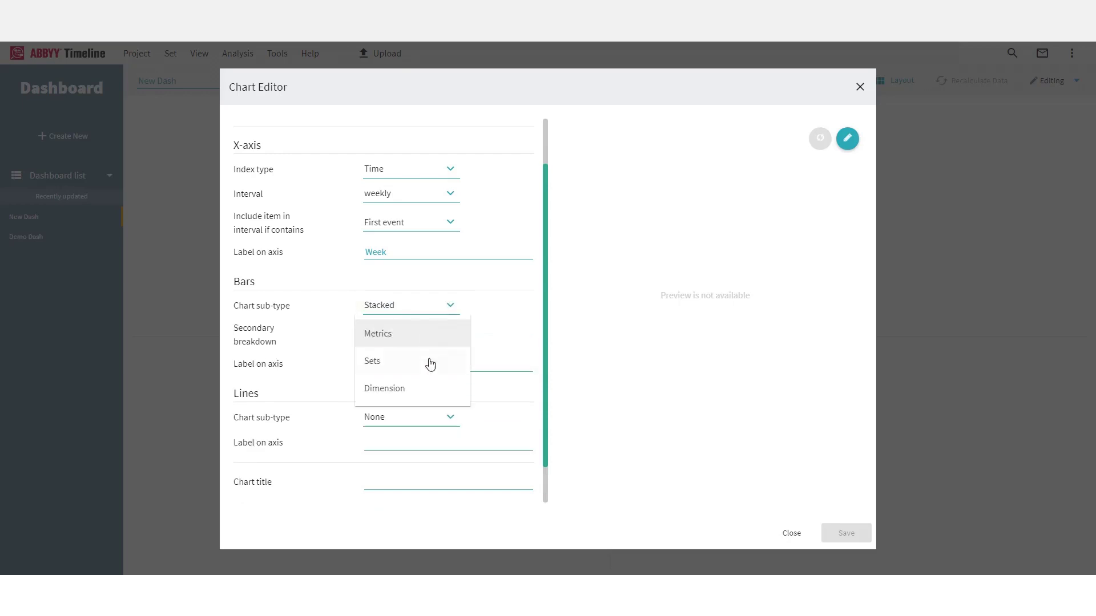
click(426, 392)
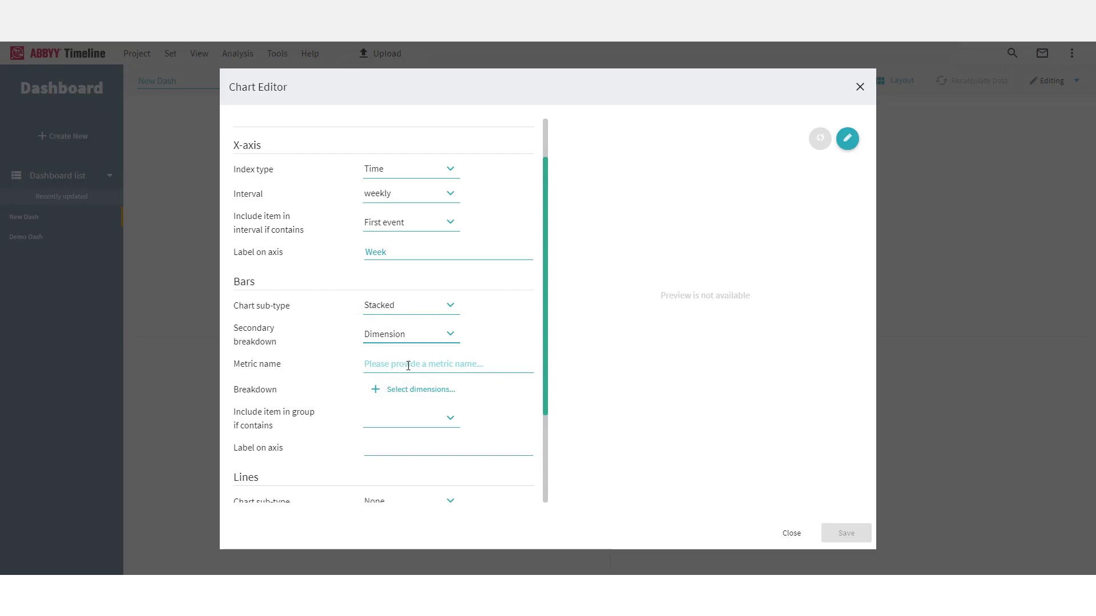
click(420, 363)
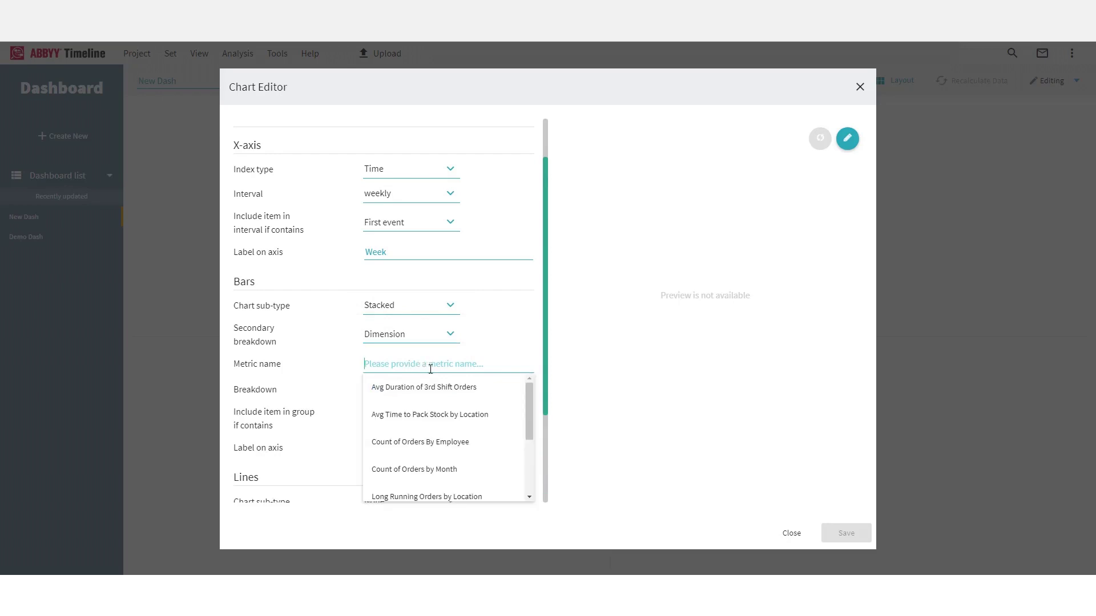
scroll(446, 394, down, 2)
scroll(451, 446, up, 1)
scroll(446, 482, down, 1)
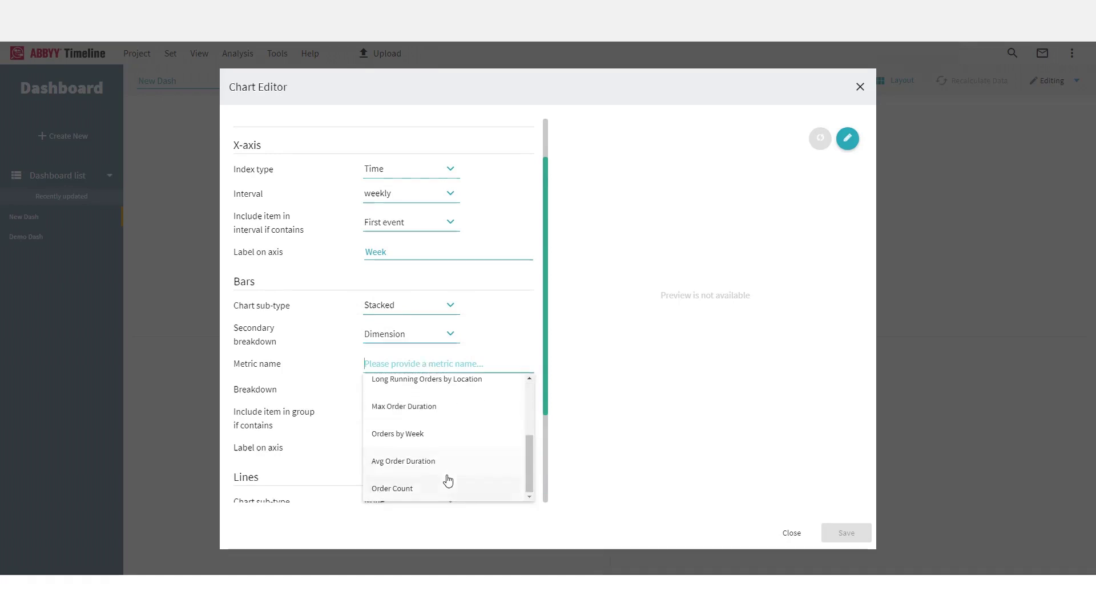
click(419, 490)
- Break the Order Count bars down by the EMPLOYEE attribute from all events
click(384, 390)
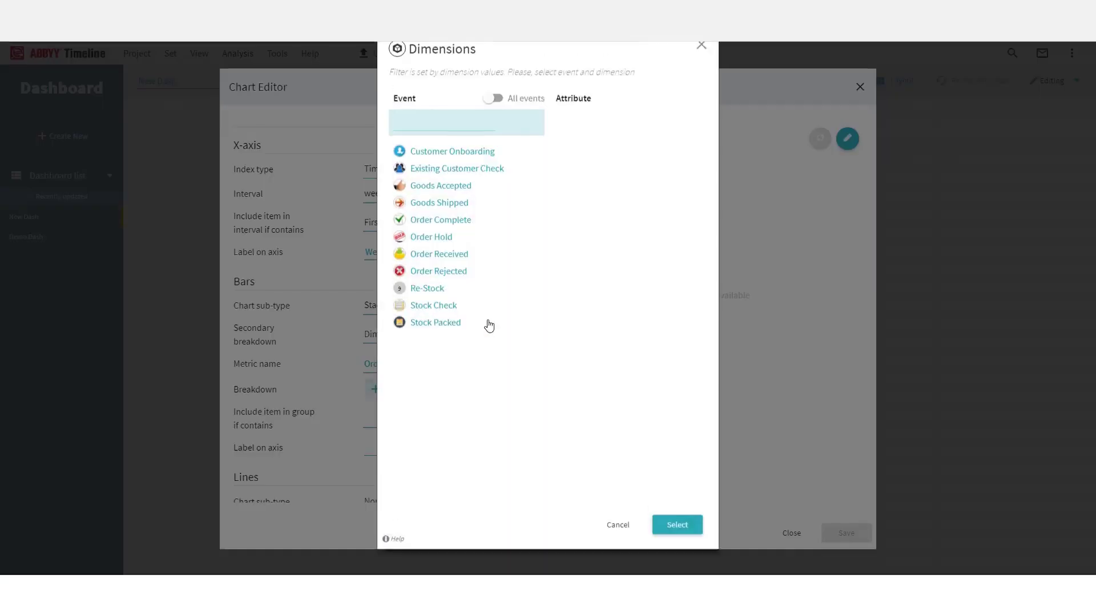
click(494, 119)
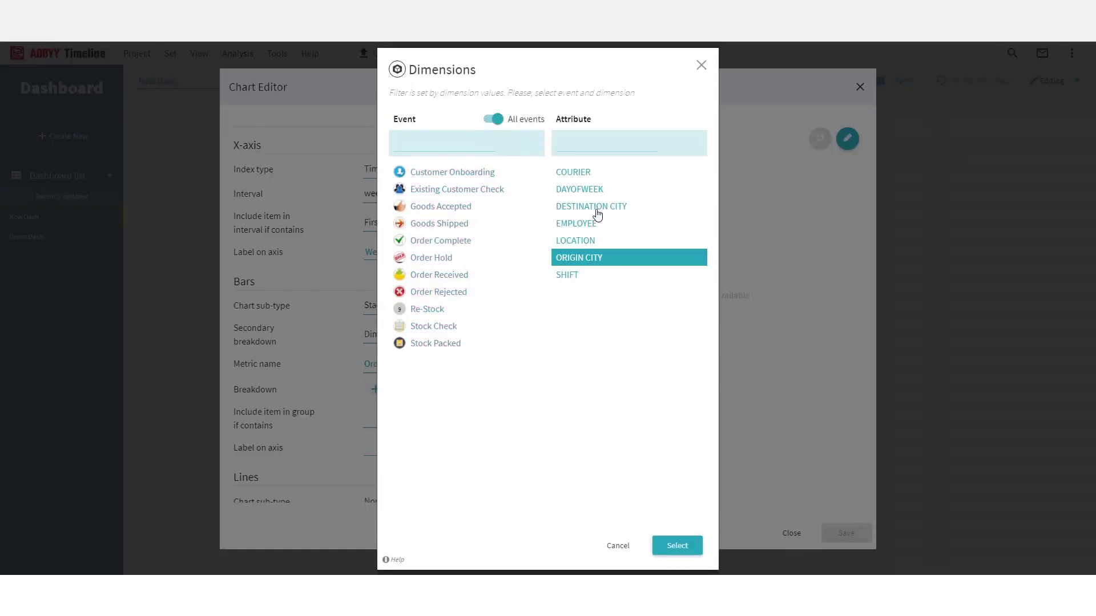
click(575, 226)
click(674, 547)
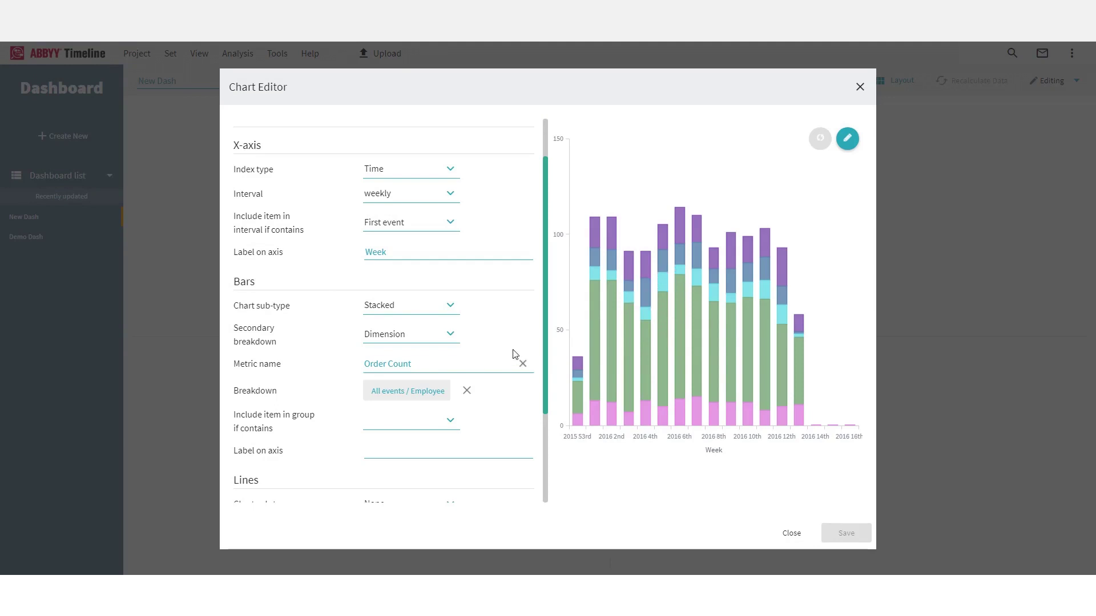
scroll(472, 366, down, 3)
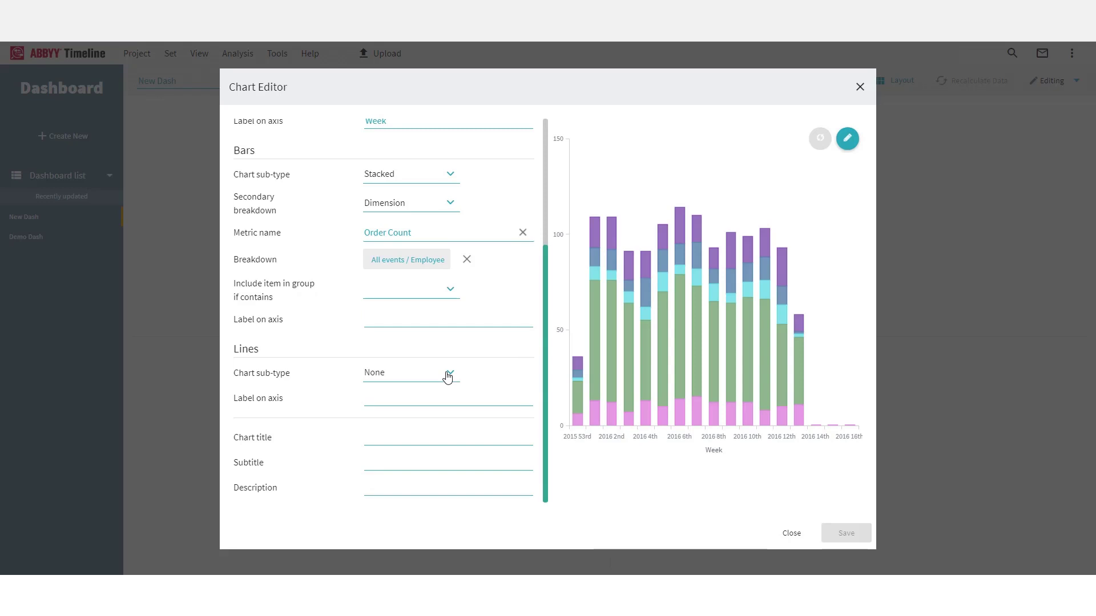
- Add a Single line plotting the Avg Order Duration metric
click(447, 376)
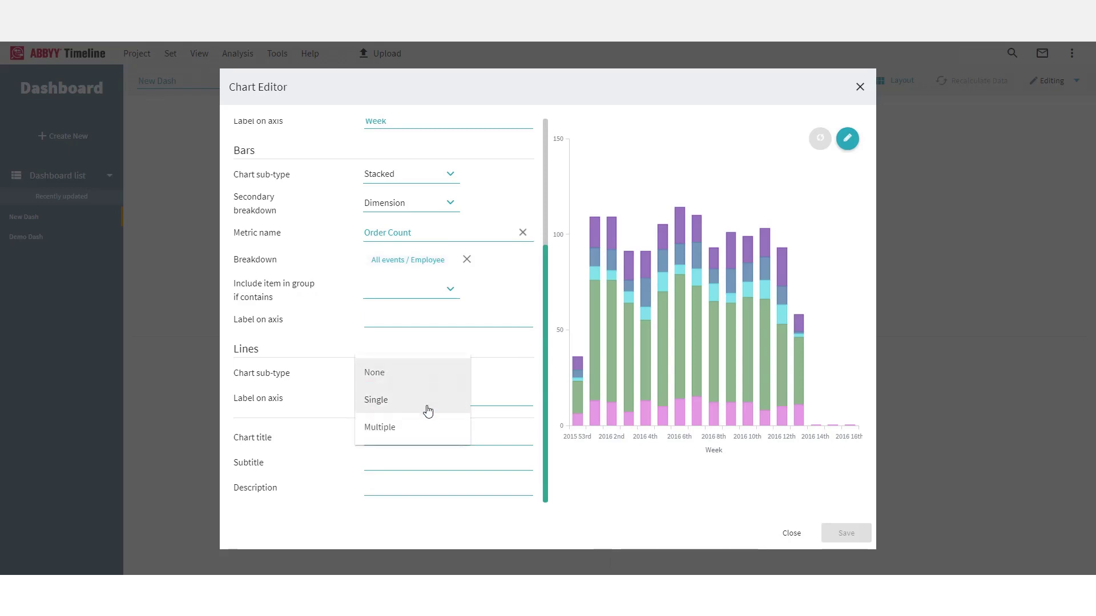
click(425, 401)
click(414, 392)
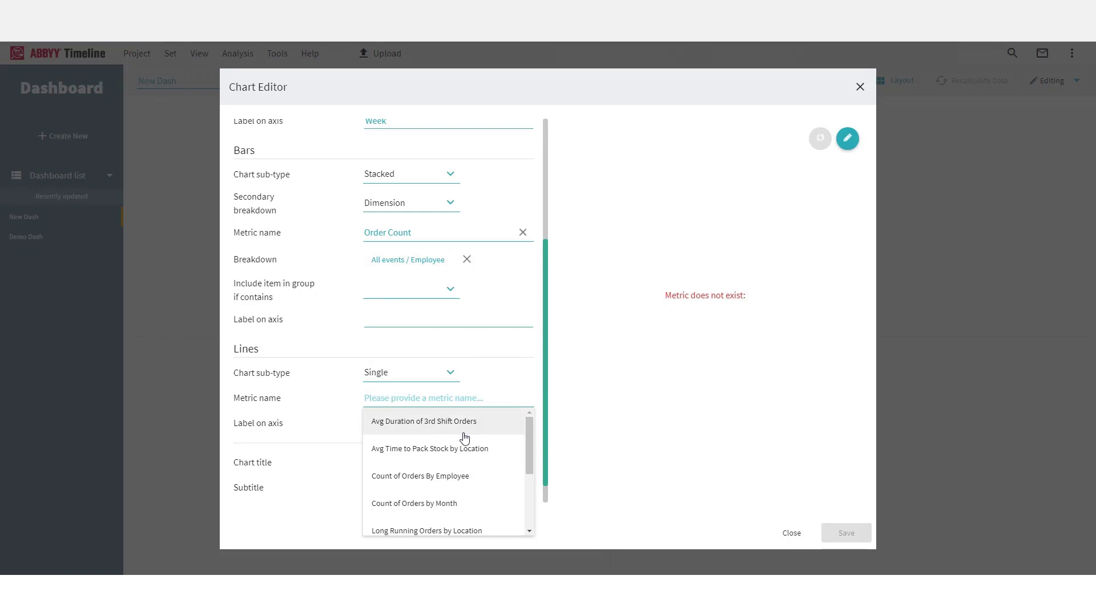
scroll(465, 456, down, 5)
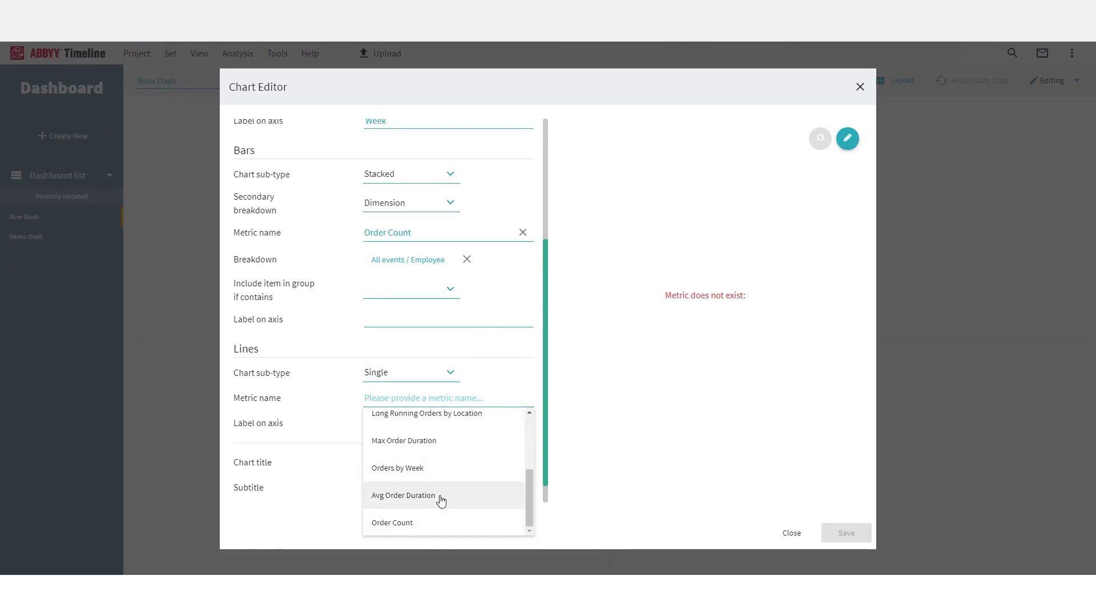
click(441, 497)
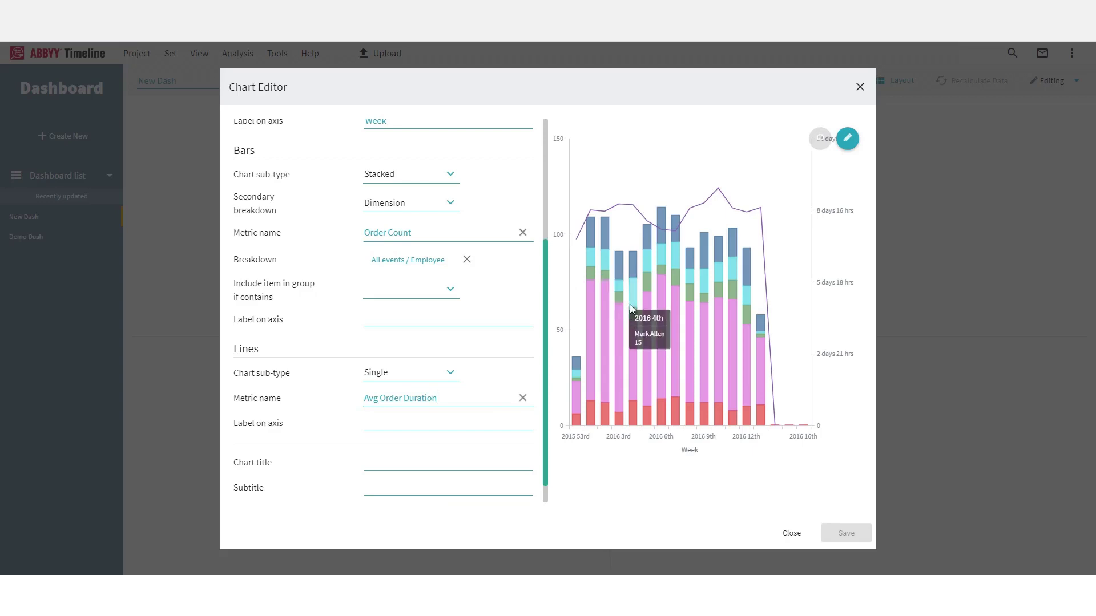
mouse_move(647, 288)
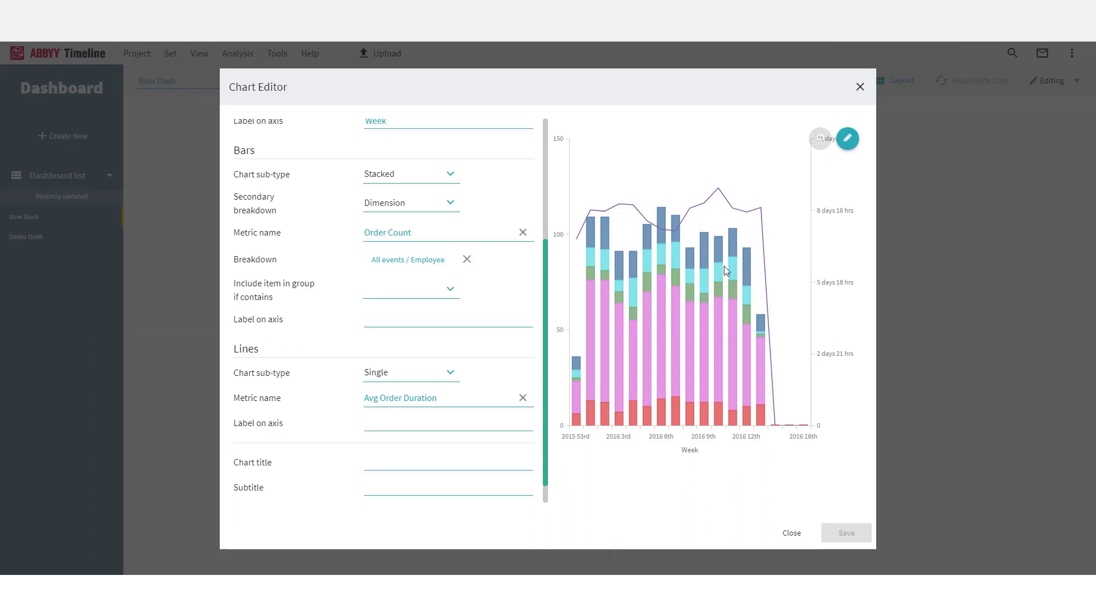
mouse_move(717, 251)
- Label the line axis 'Avg Order Duration' and save the chart as 'Avg Order Duration and Total Count By Employee'
click(386, 421)
text(Avg Order Duration)
scroll(457, 374, up, 4)
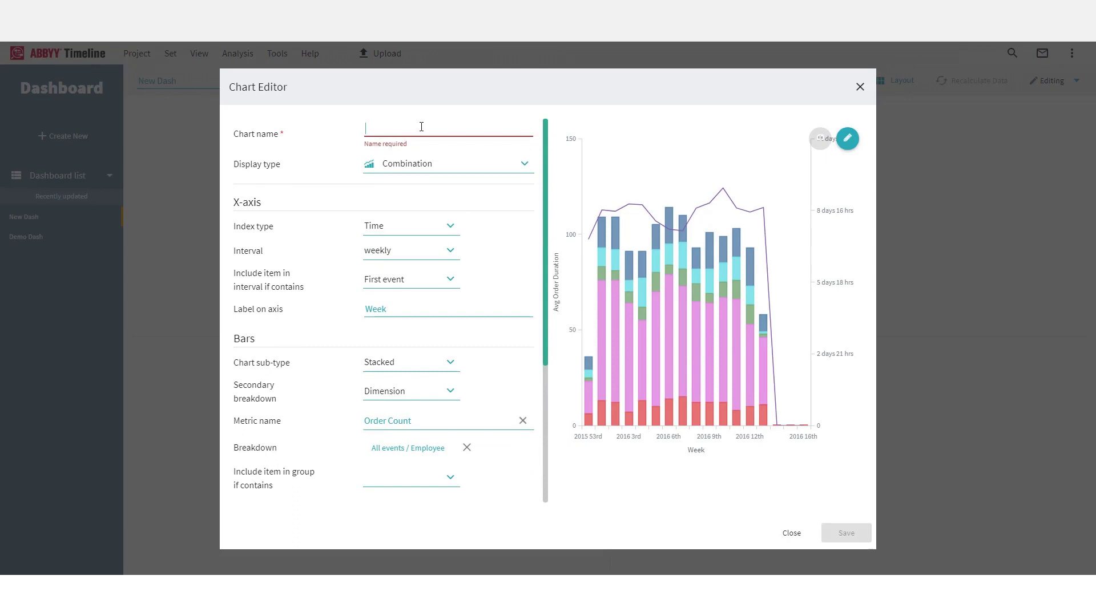
click(421, 126)
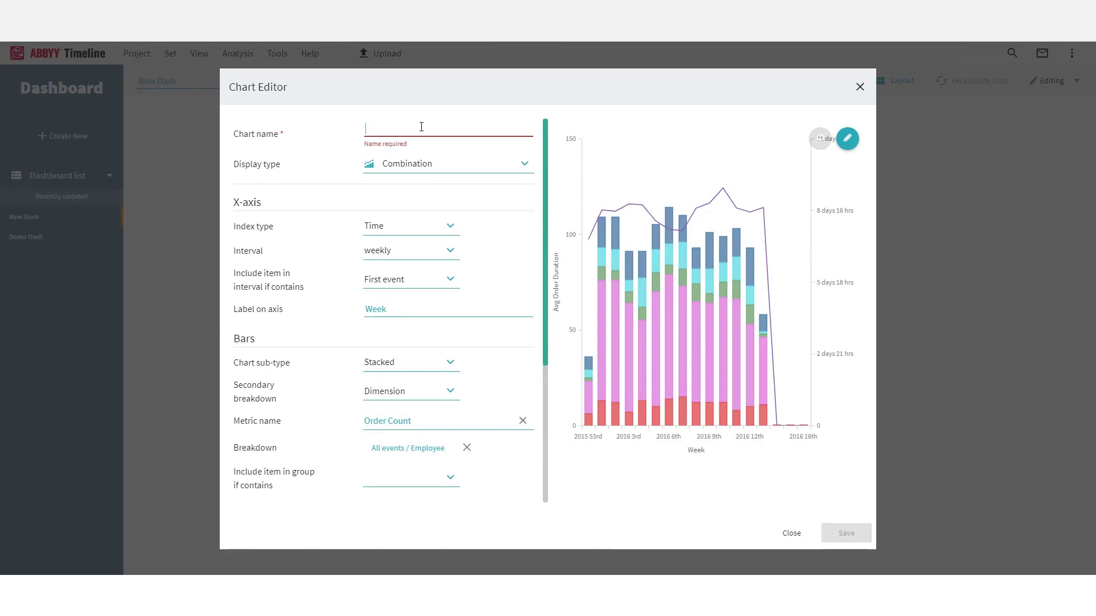
text(Avg O)
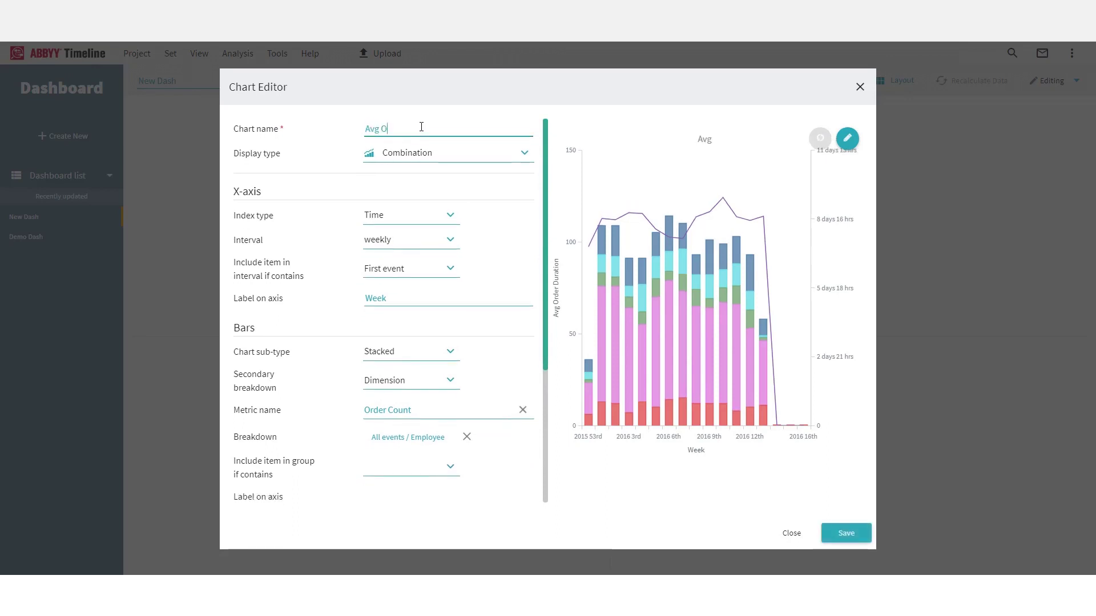
text(rder D)
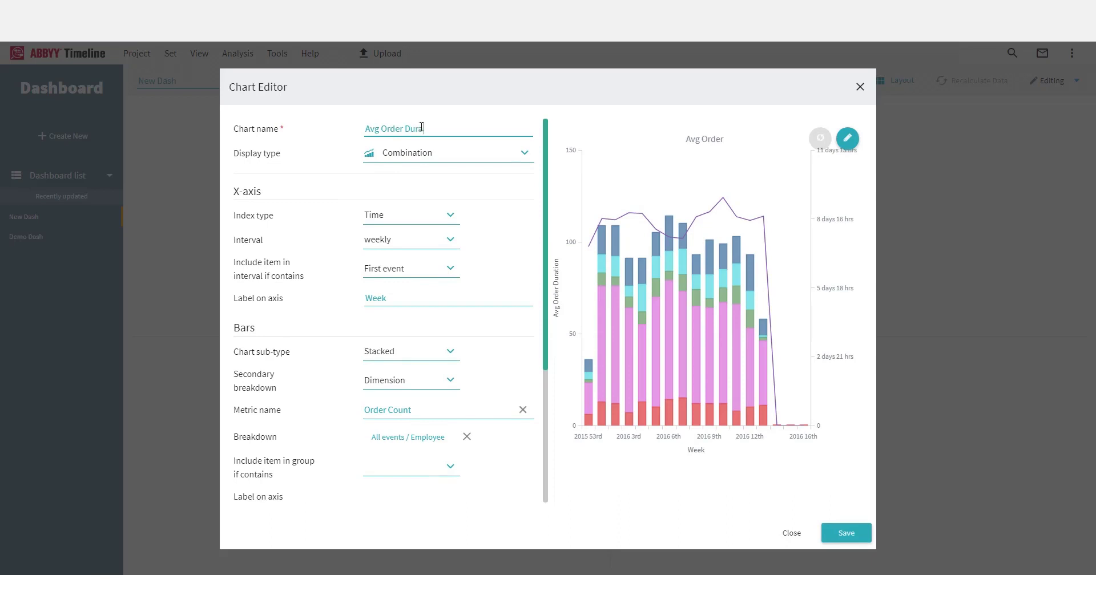
text(uration and Total Count)
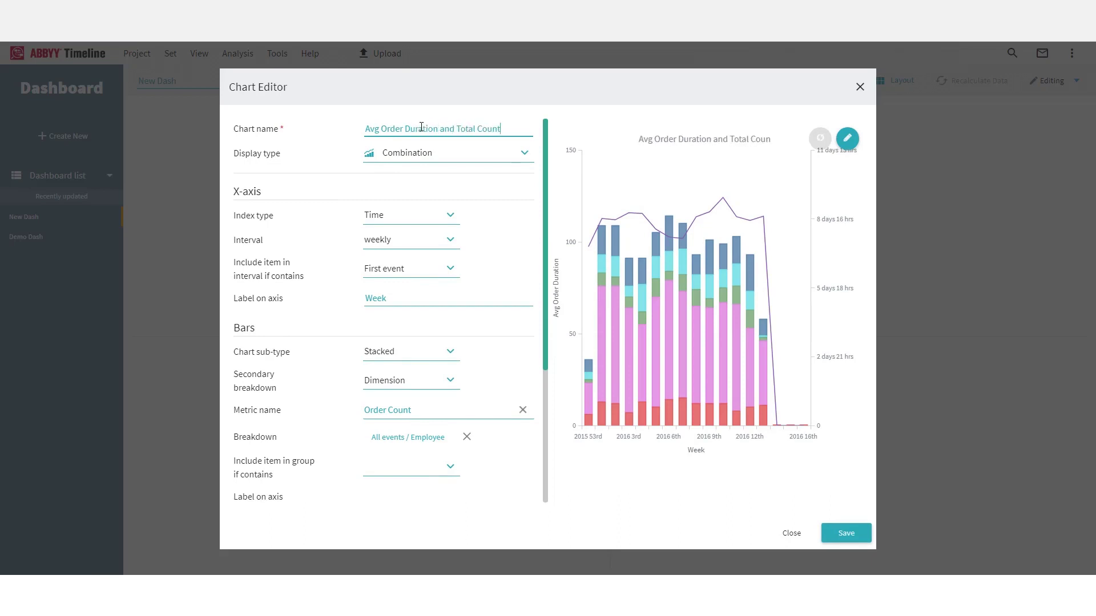
text( By Employee)
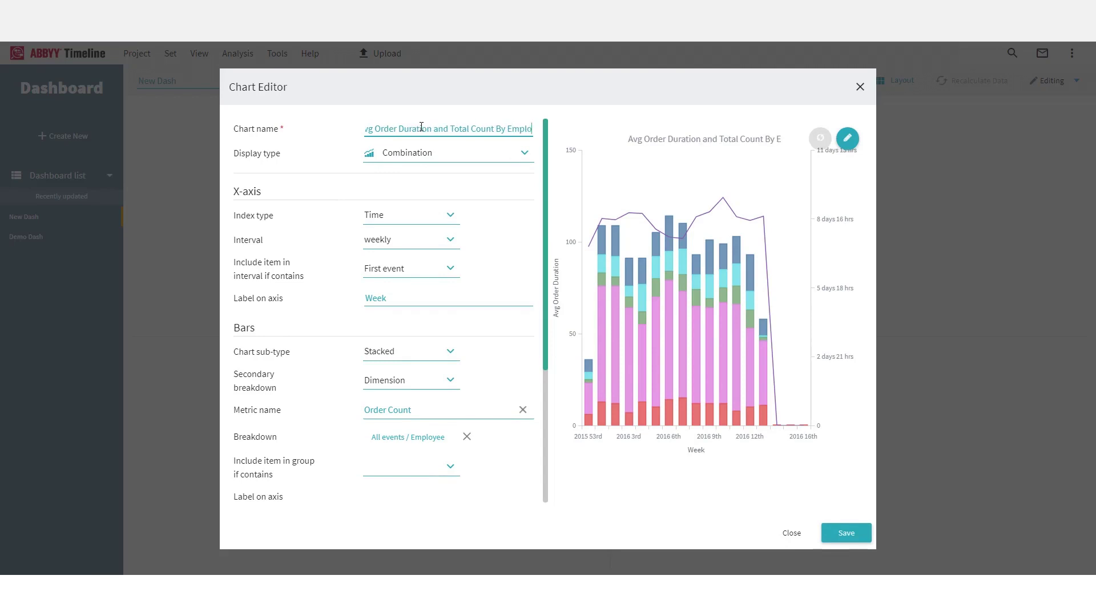
click(846, 533)
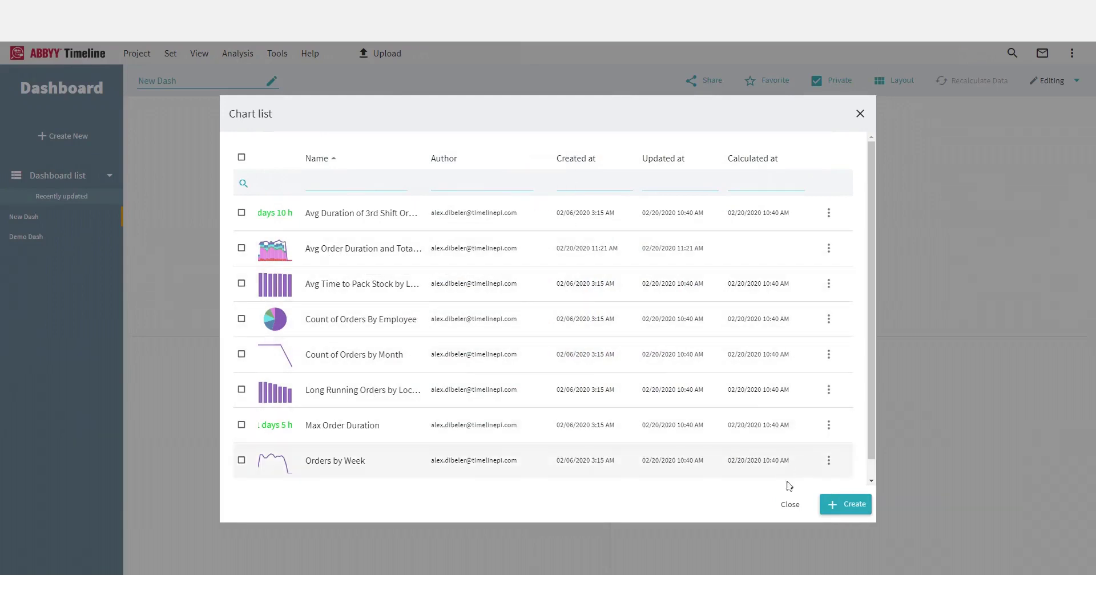
- Place the combination chart top-left and Avg Duration of 3rd Shift Orders top-right
click(794, 506)
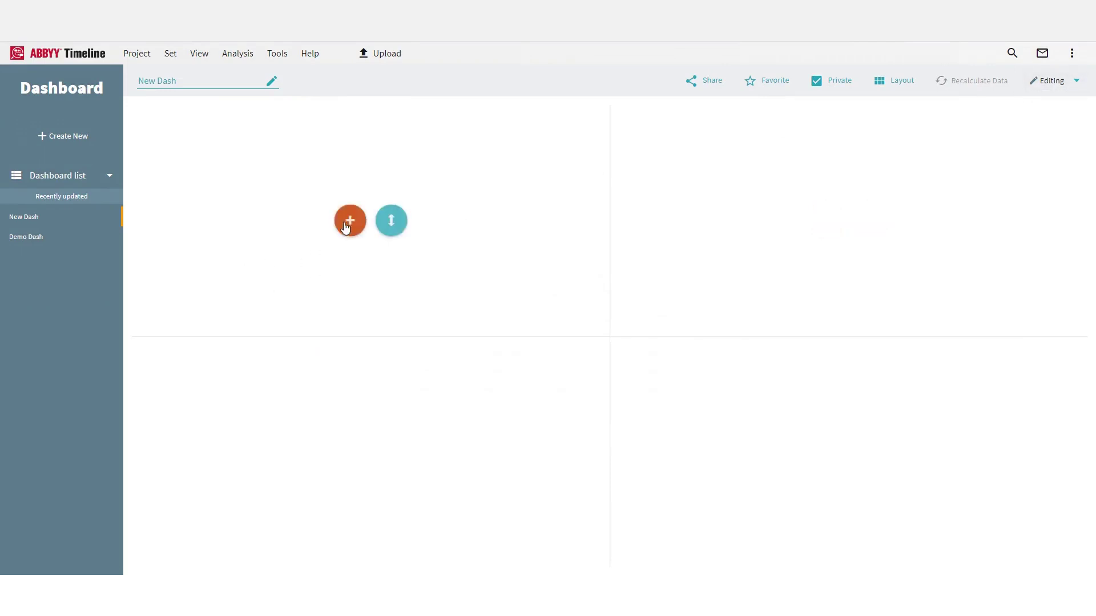
click(350, 221)
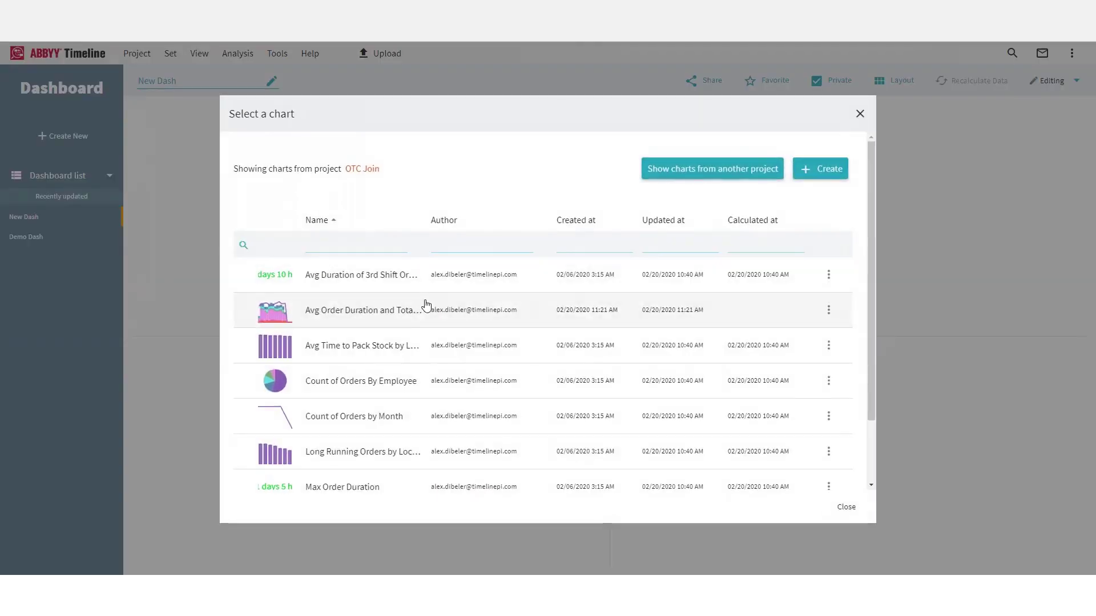
click(366, 313)
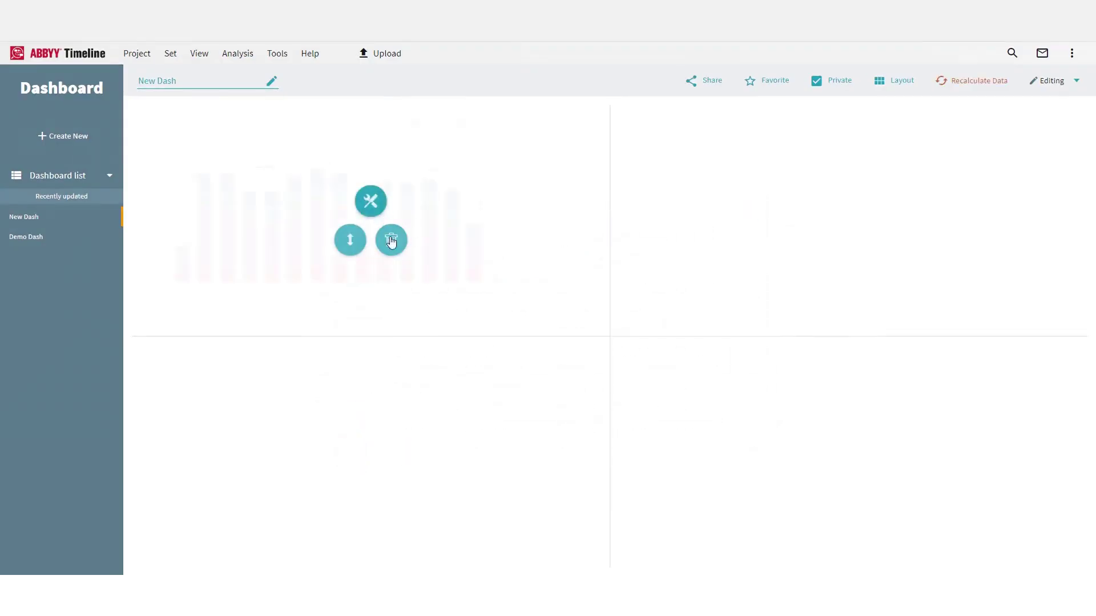
mouse_move(380, 282)
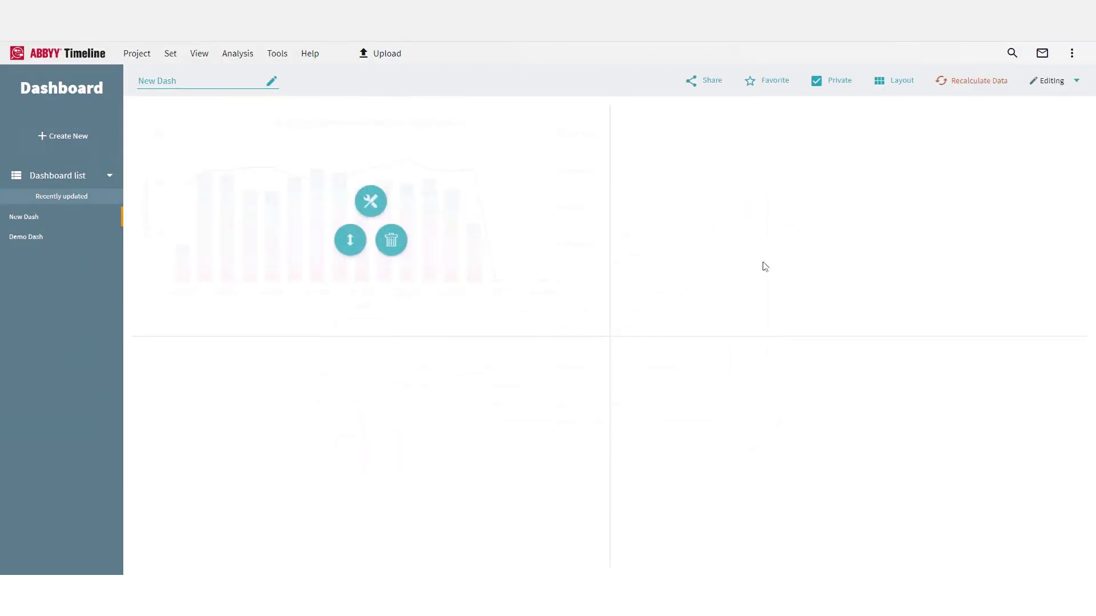
mouse_move(828, 221)
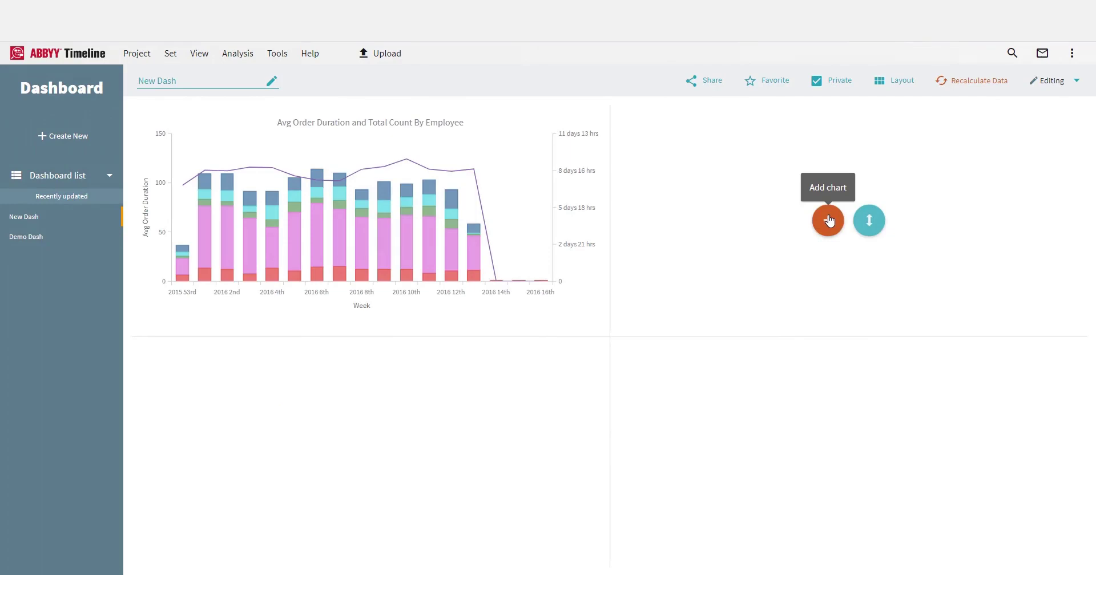
click(828, 221)
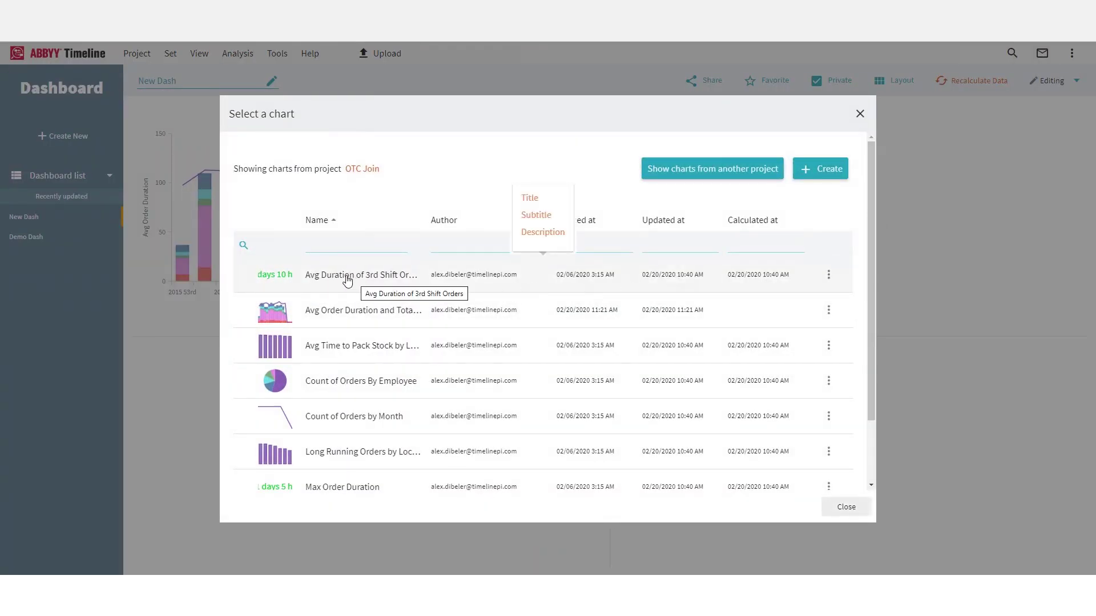
click(347, 280)
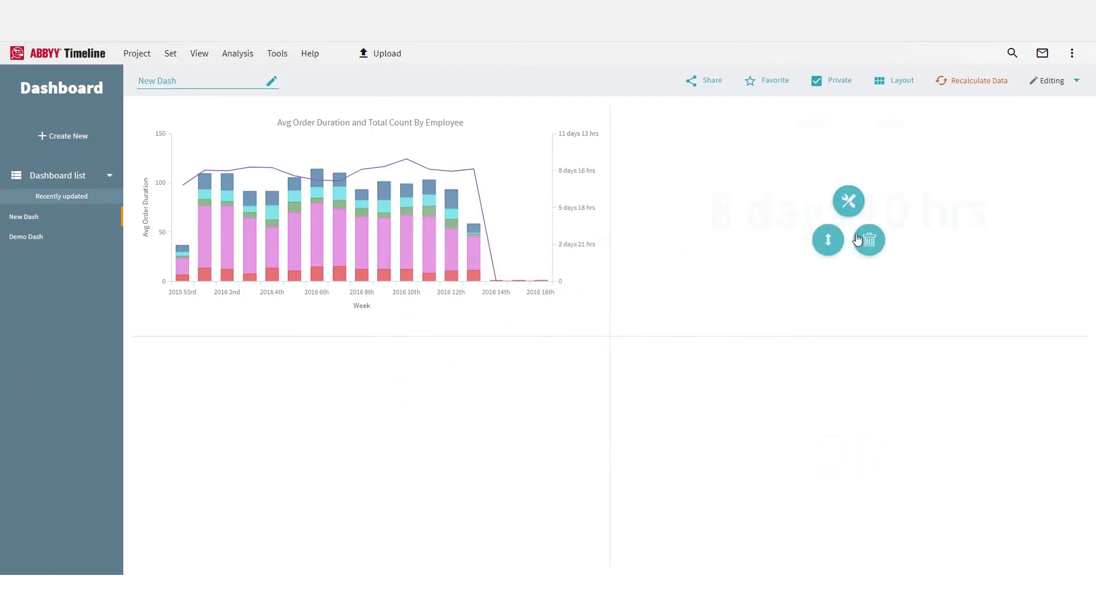
- Add Count of Orders By Employee, Long Running Orders by Location, and Avg Time to Pack Stock by Location in a split tile
mouse_move(416, 460)
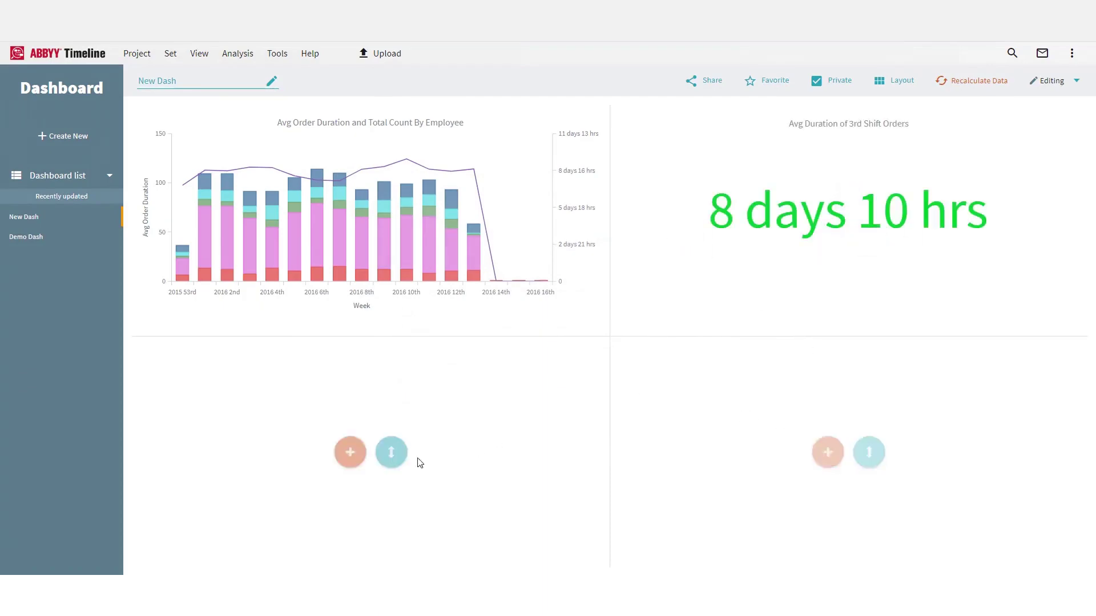
click(350, 454)
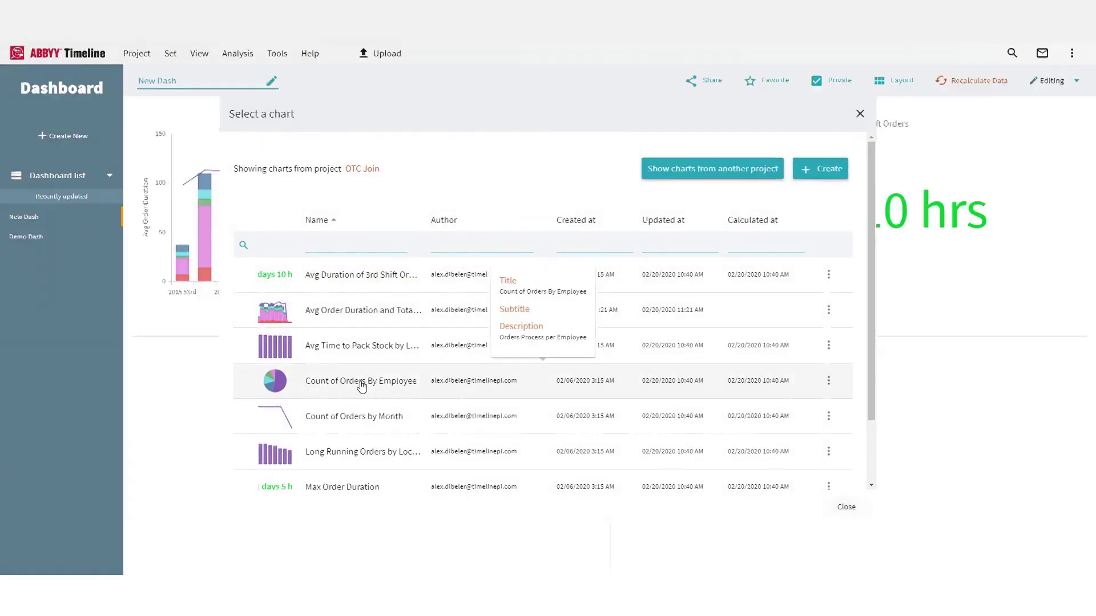
click(829, 451)
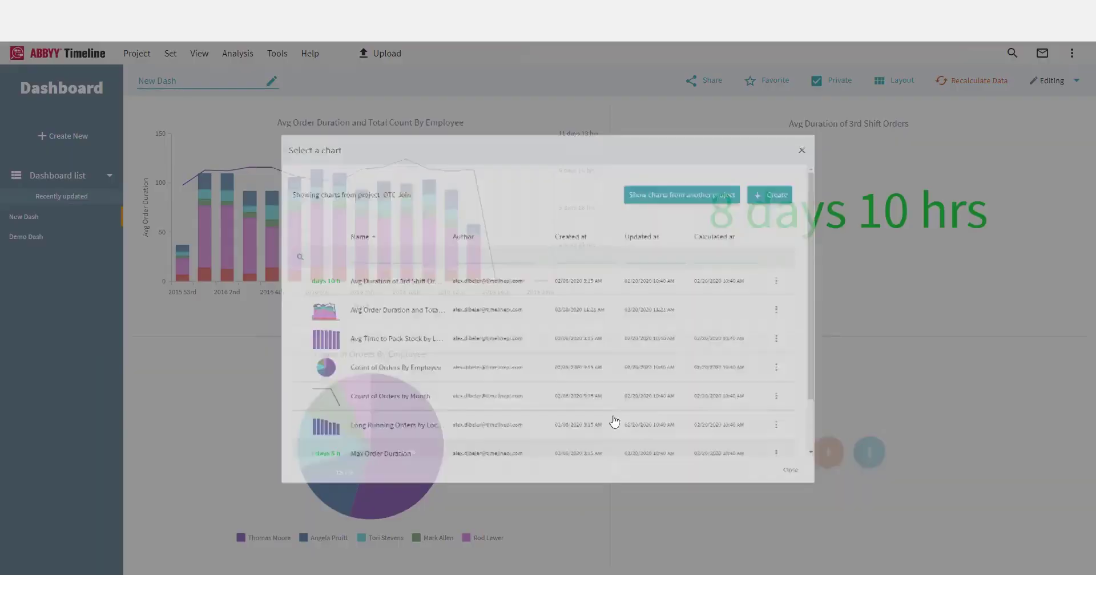
click(373, 454)
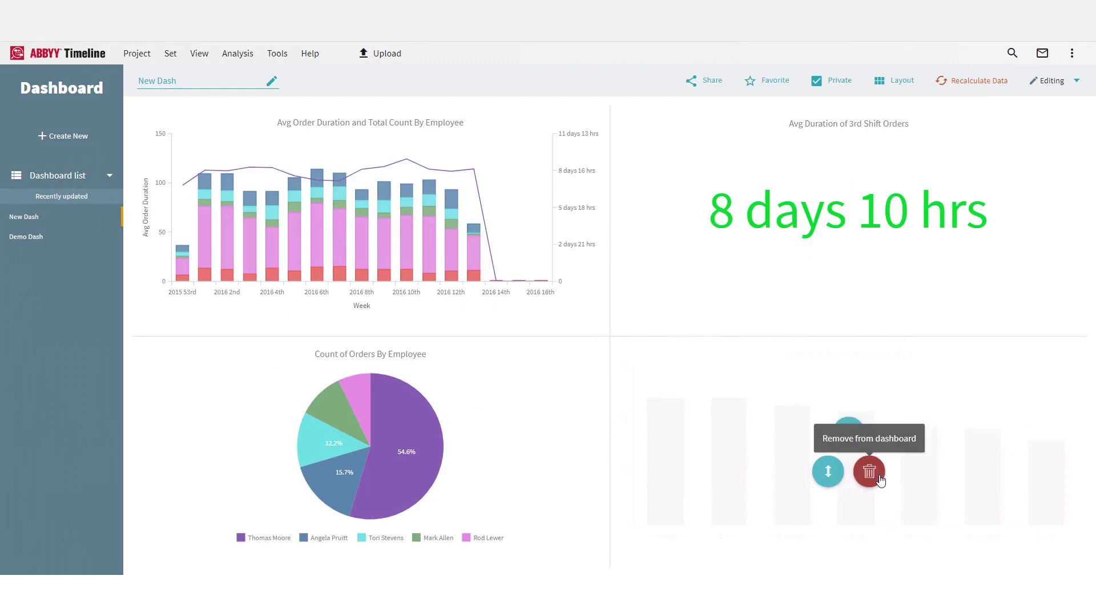
click(831, 472)
click(830, 510)
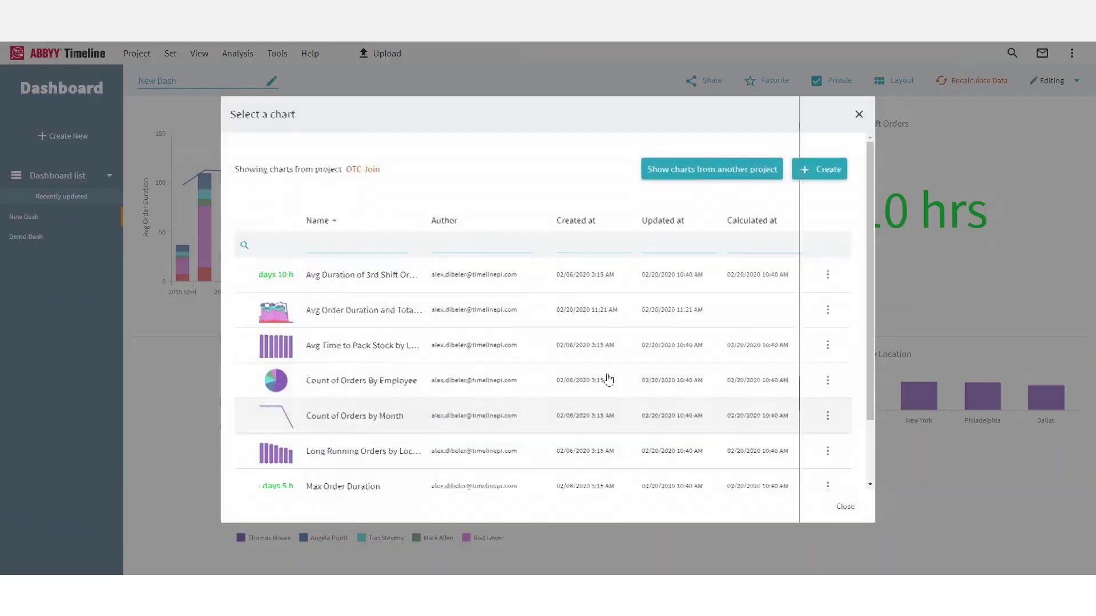
click(337, 349)
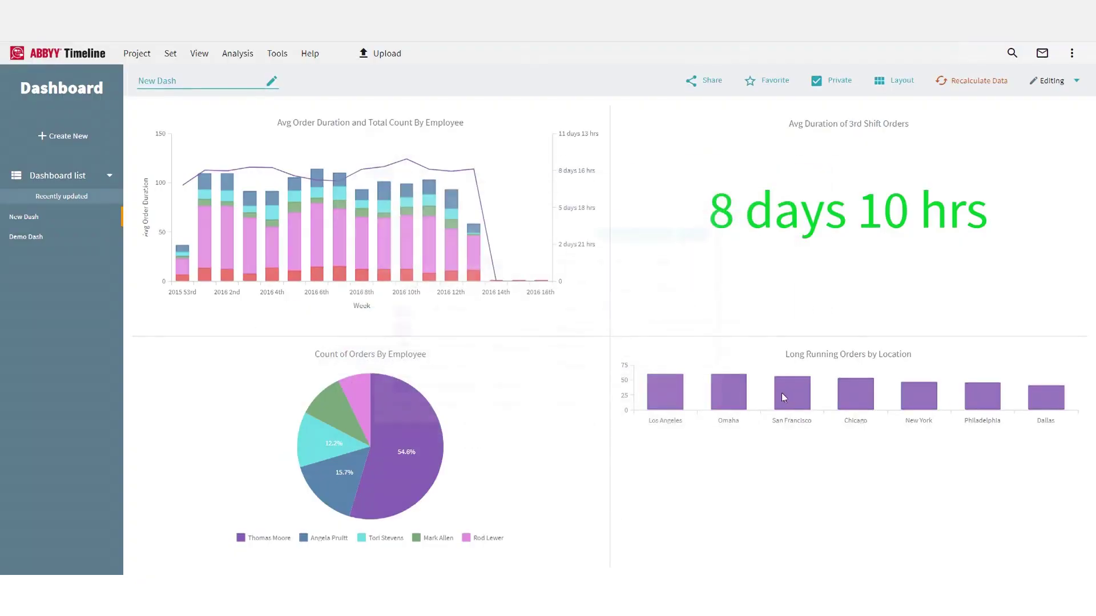
- Switch New Dash to Viewing mode and enlarge the combination chart, selecting a week 2016 4th segment
click(1077, 83)
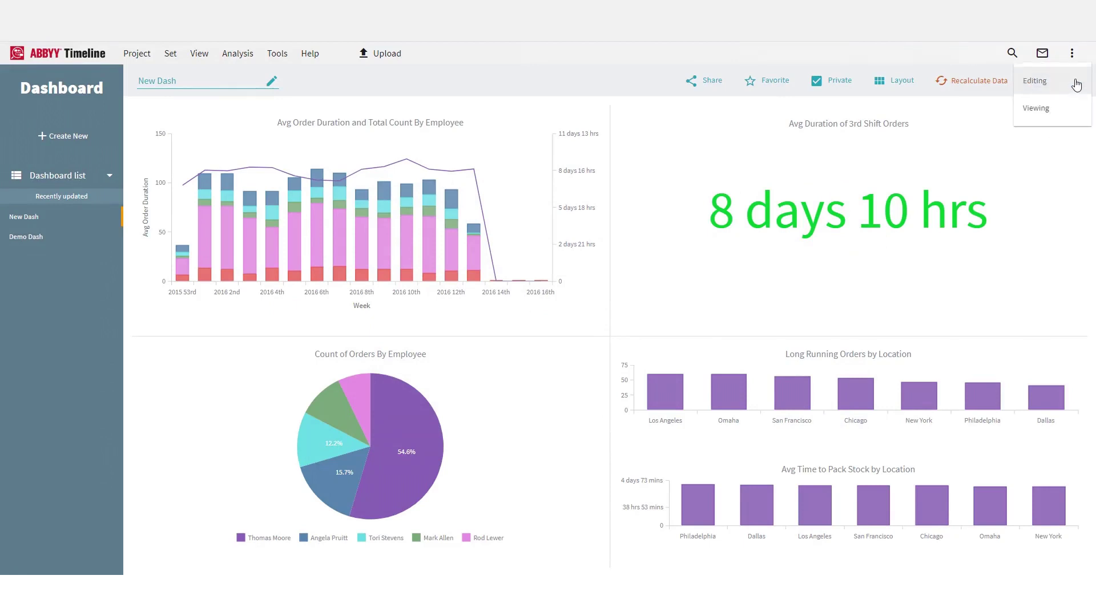
click(1052, 109)
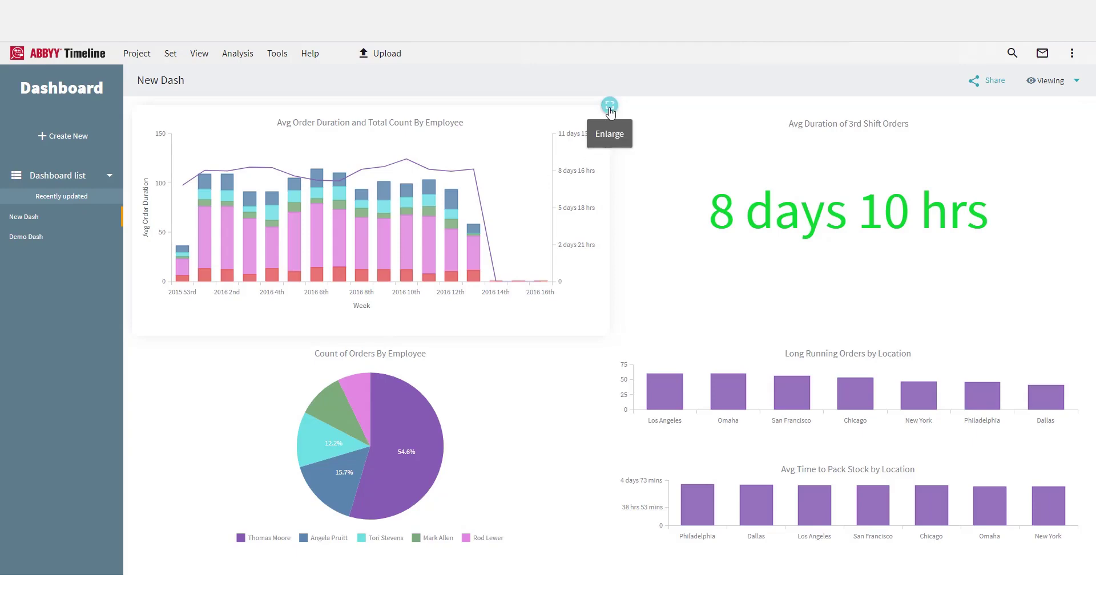
click(609, 107)
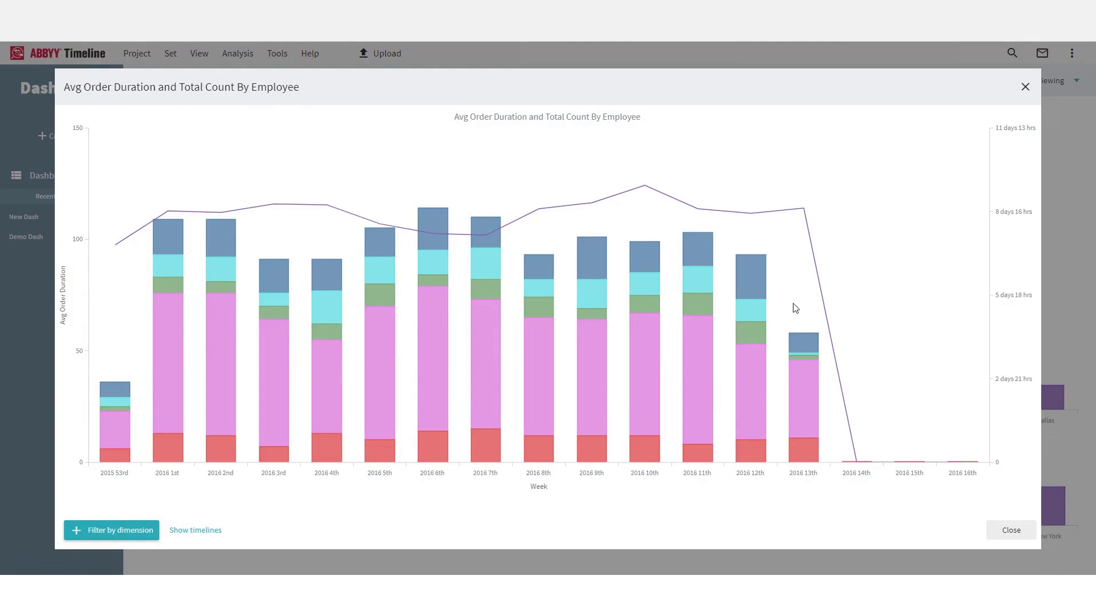
click(324, 378)
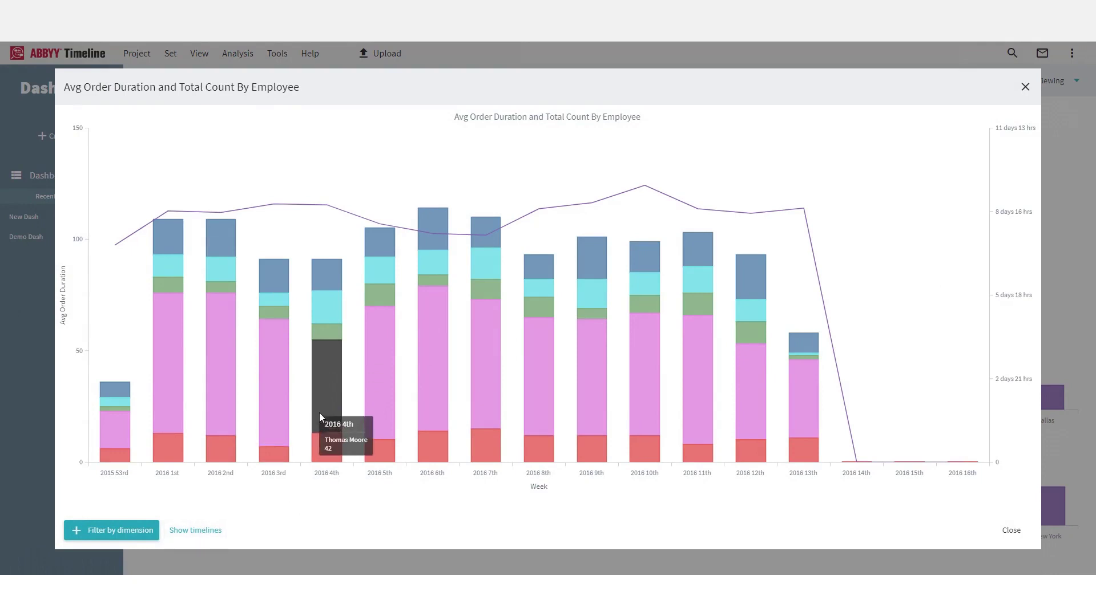
- In the dimension filter, include attributes from all events and browse DESTINATION CITY and EMPLOYEE values
click(117, 535)
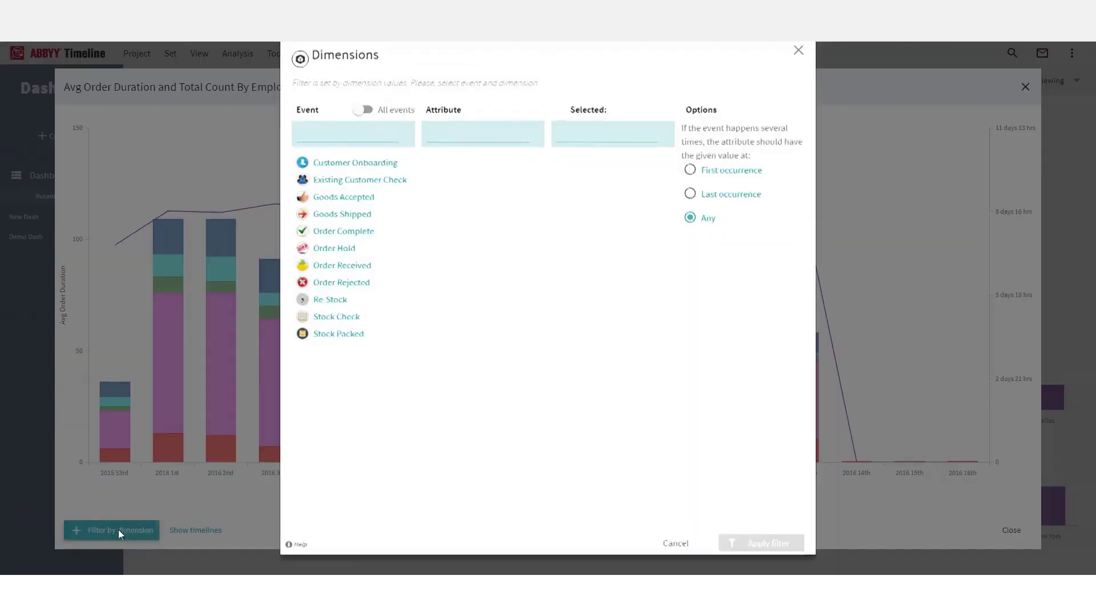
click(365, 125)
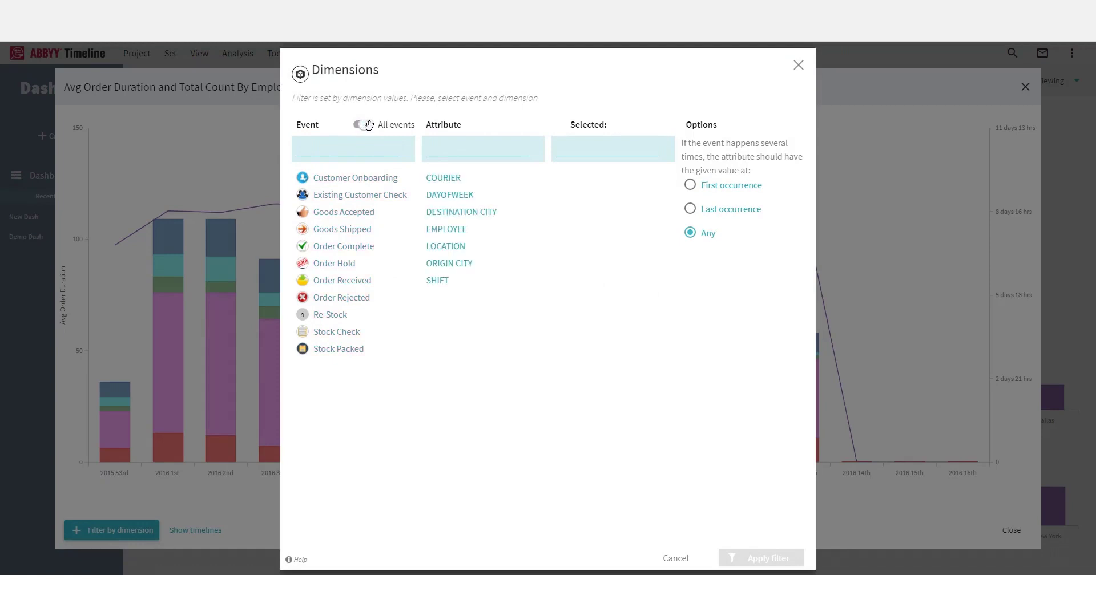
click(464, 214)
click(466, 230)
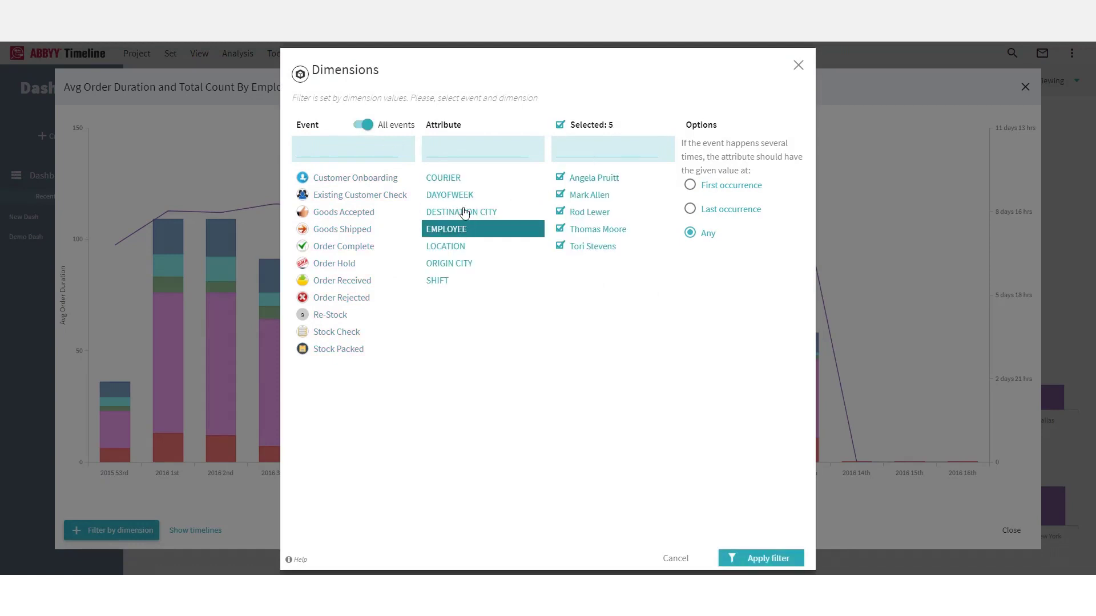
- Filter the enlarged chart to LOCATION = Dallas only, then close it back to New Dash
click(466, 248)
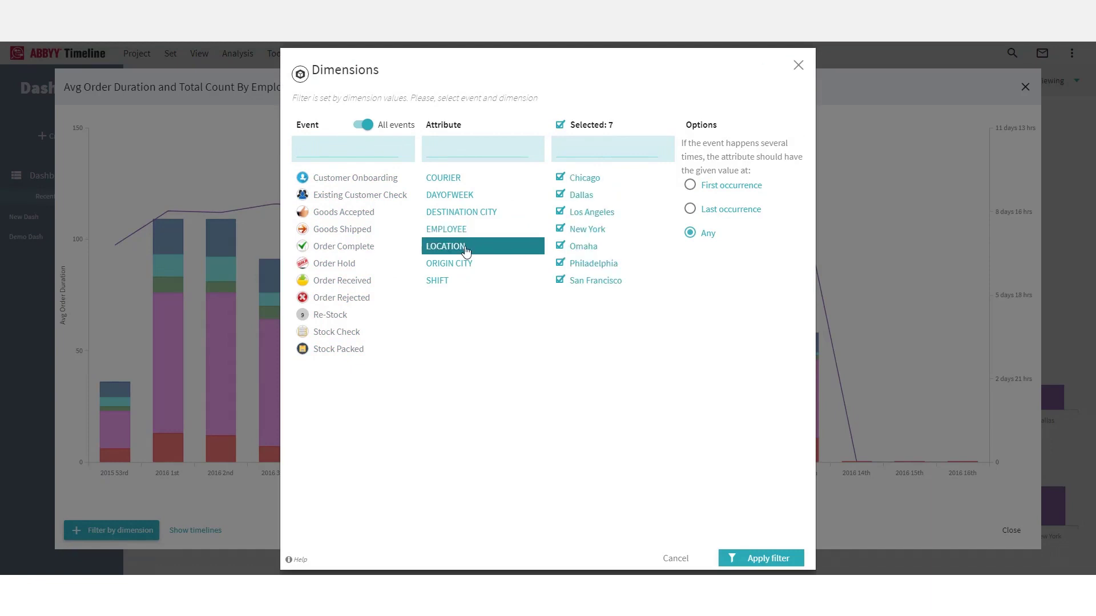
click(559, 125)
click(560, 195)
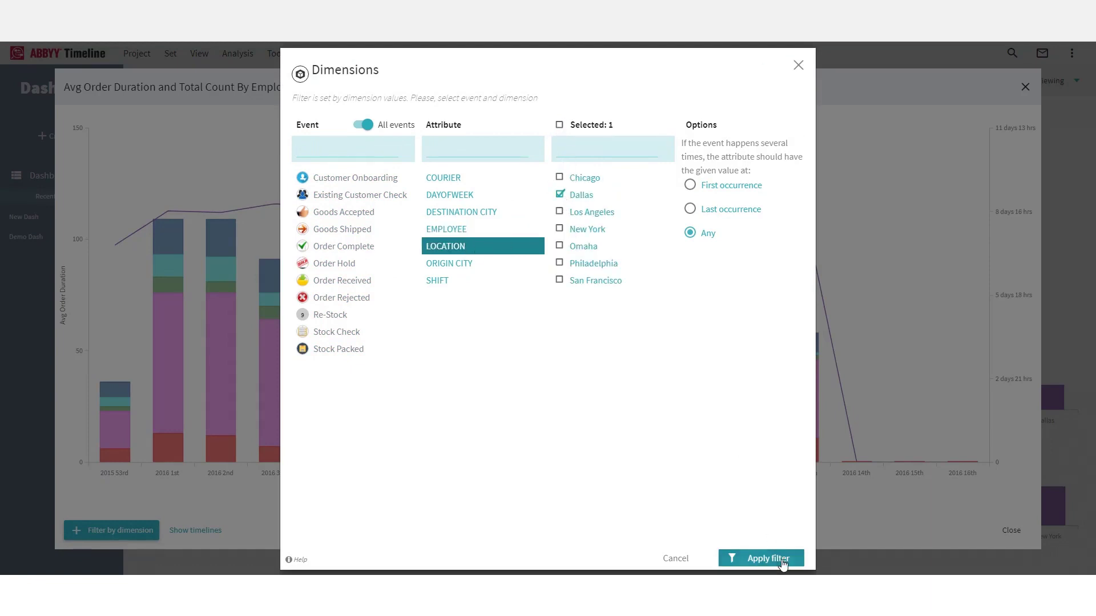
click(781, 563)
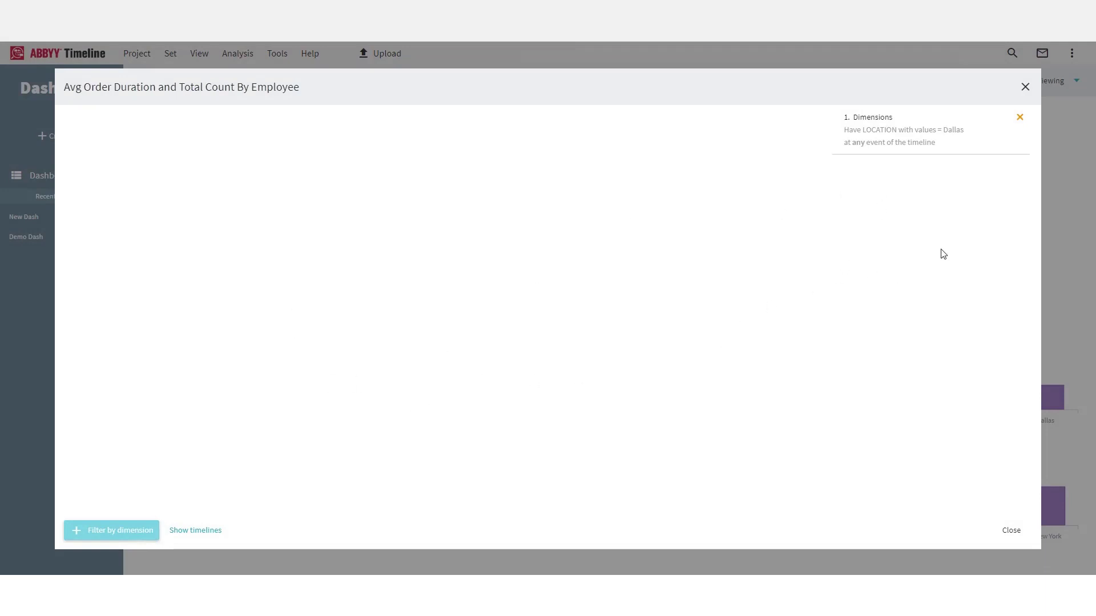
click(1012, 531)
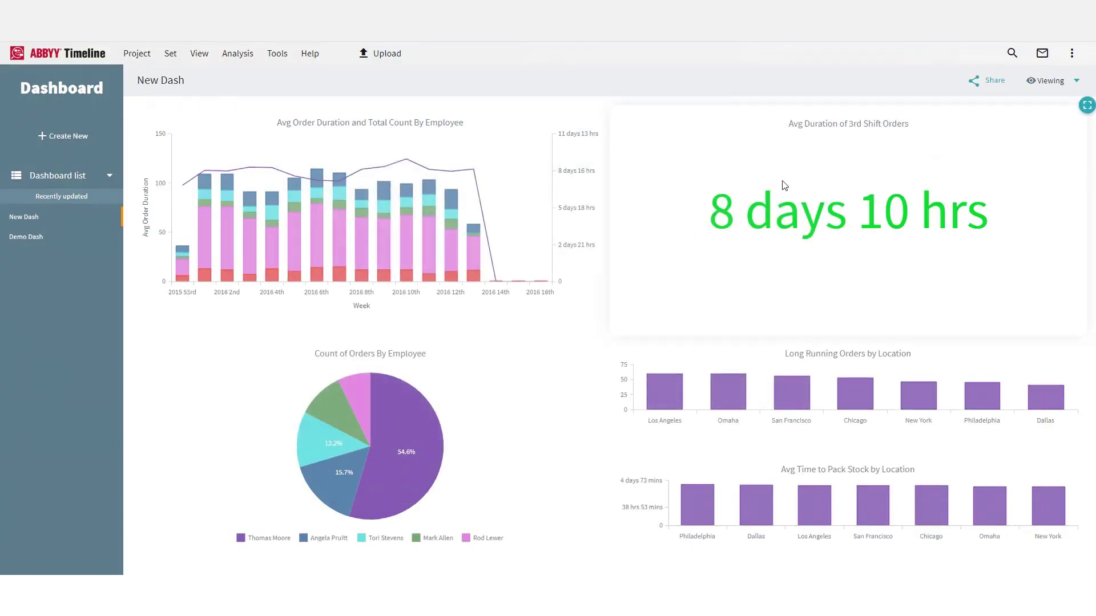